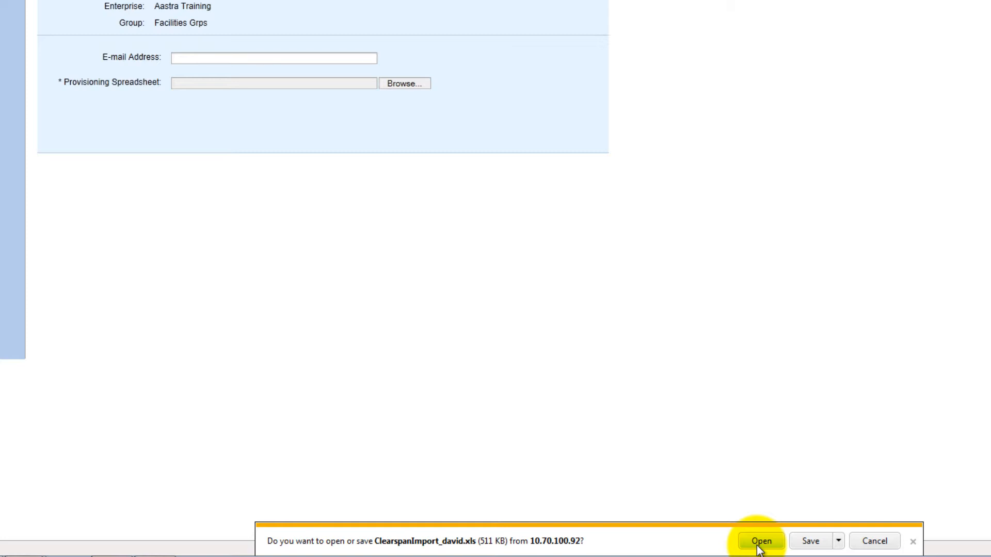
Step: Open the downloaded ClearspanImport_david.xls directly instead of saving it
{"action": "left_click", "coordinate": [761, 541]}
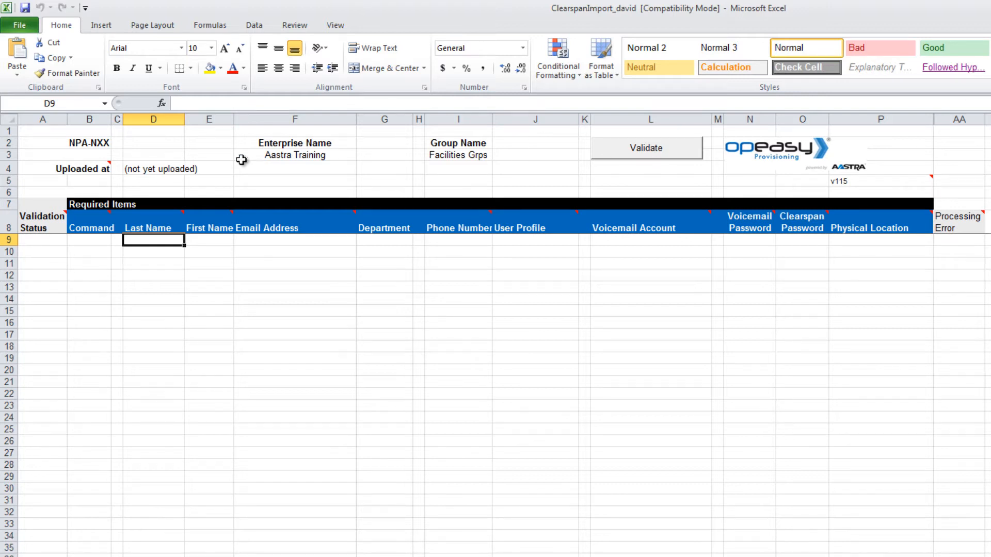
Step: Select cell D2 to enter the NPA-NXX value
{"action": "left_click", "coordinate": [132, 145]}
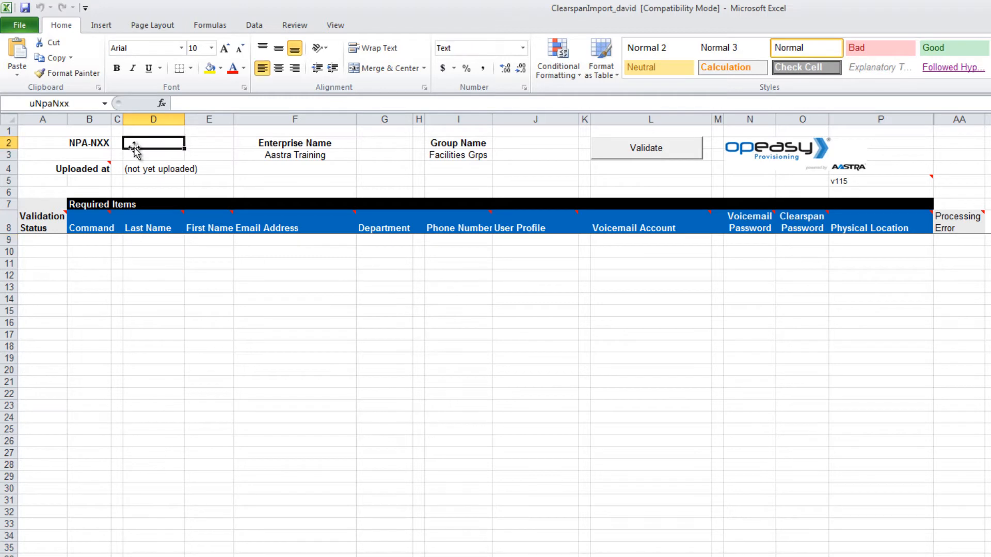
Step: Enter 222123 as the NPA-NXX value in D2
{"action": "type", "text": "222"}
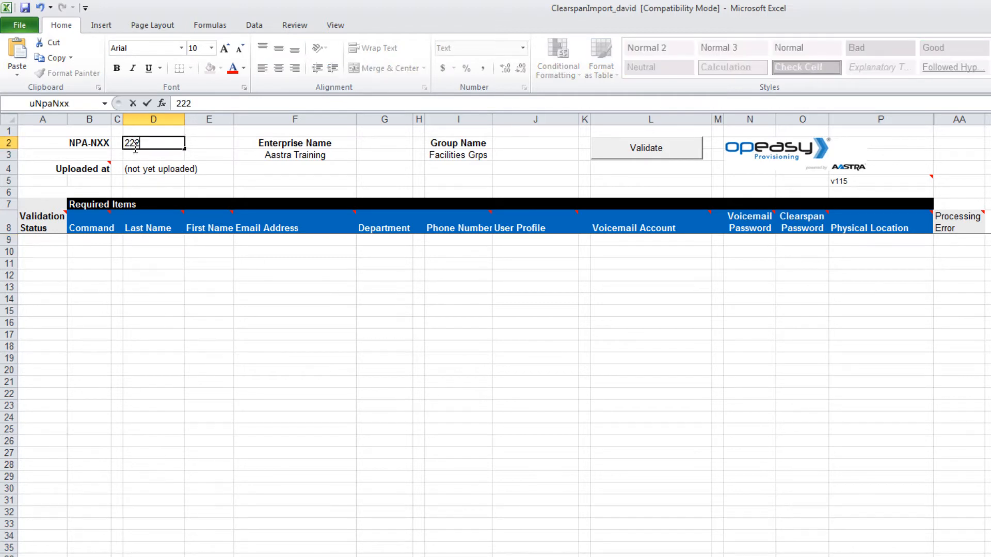
{"action": "type", "text": "123"}
{"action": "key", "text": "Return"}
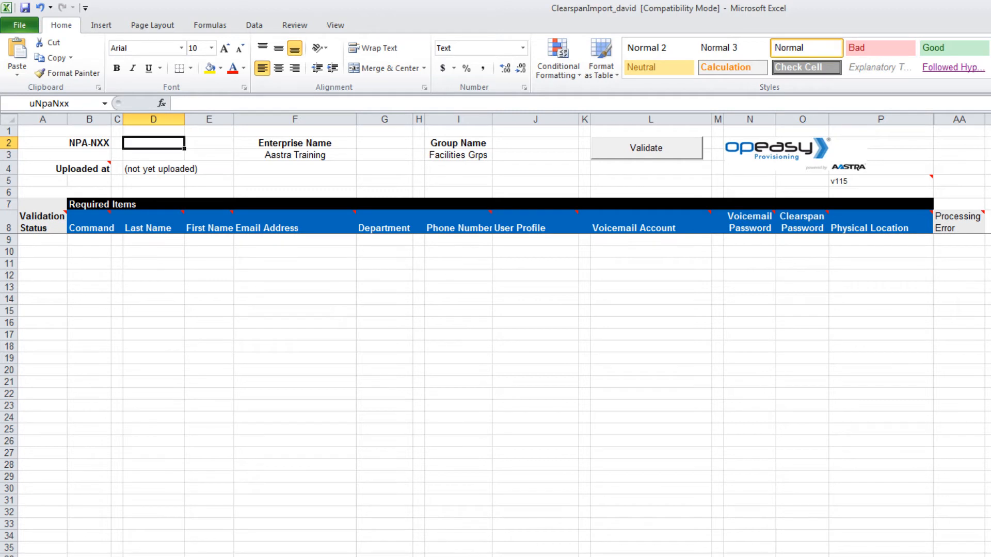
Step: Choose Add from the Command dropdown in cell B9
{"action": "left_click", "coordinate": [89, 240]}
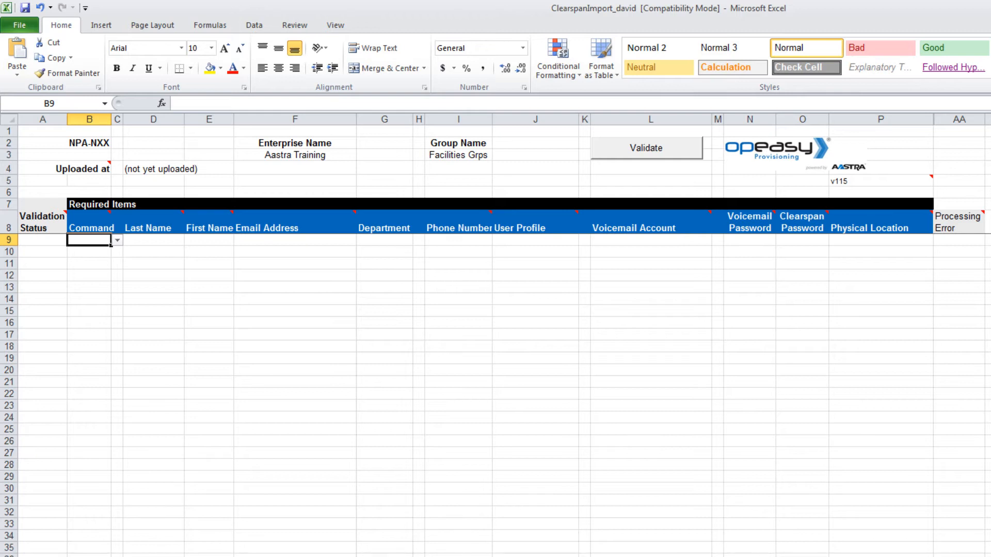
{"action": "left_click", "coordinate": [117, 240]}
Step: Confirm Add in row 9, then enter the user's last name, first name and e-mail
{"action": "left_click", "coordinate": [85, 253]}
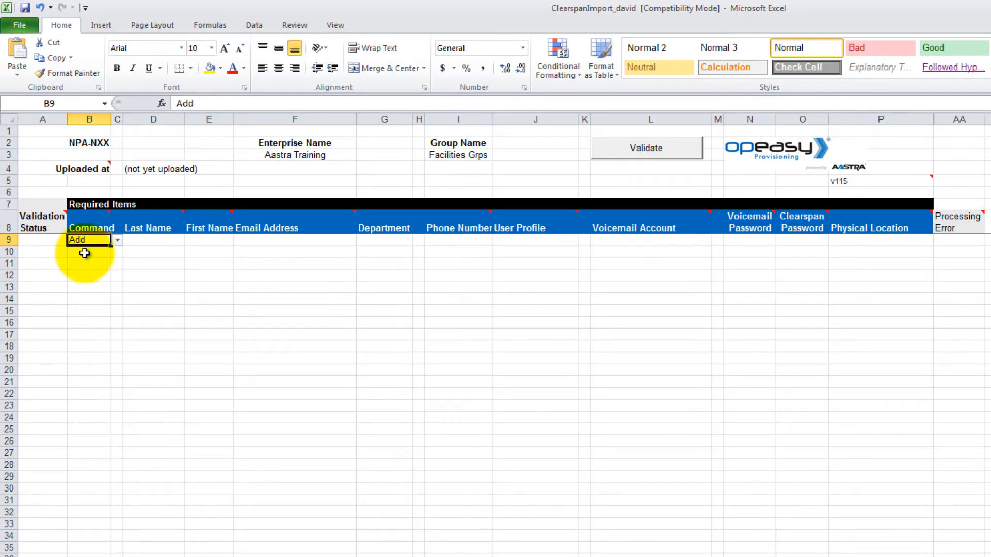
{"action": "key", "text": "Tab"}
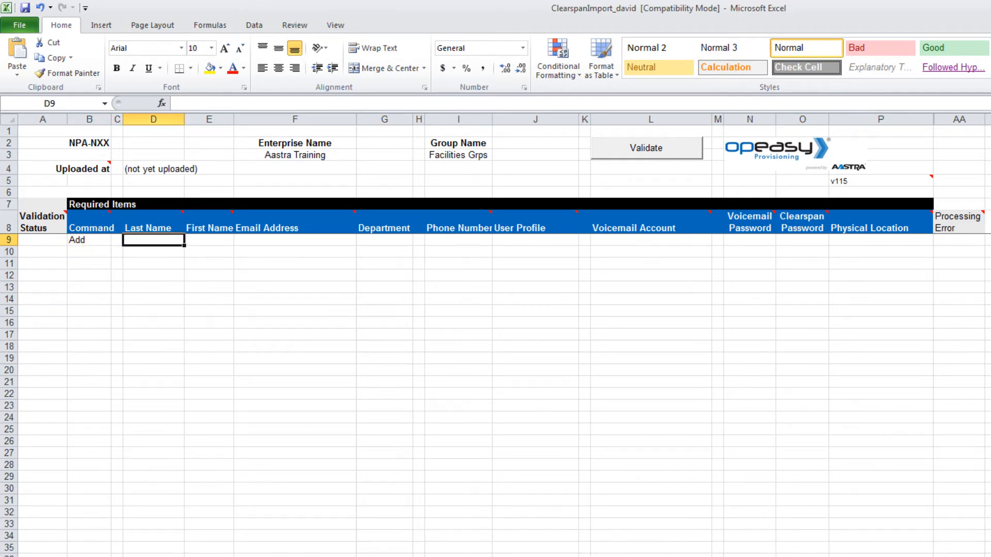
{"action": "key", "text": "Tab"}
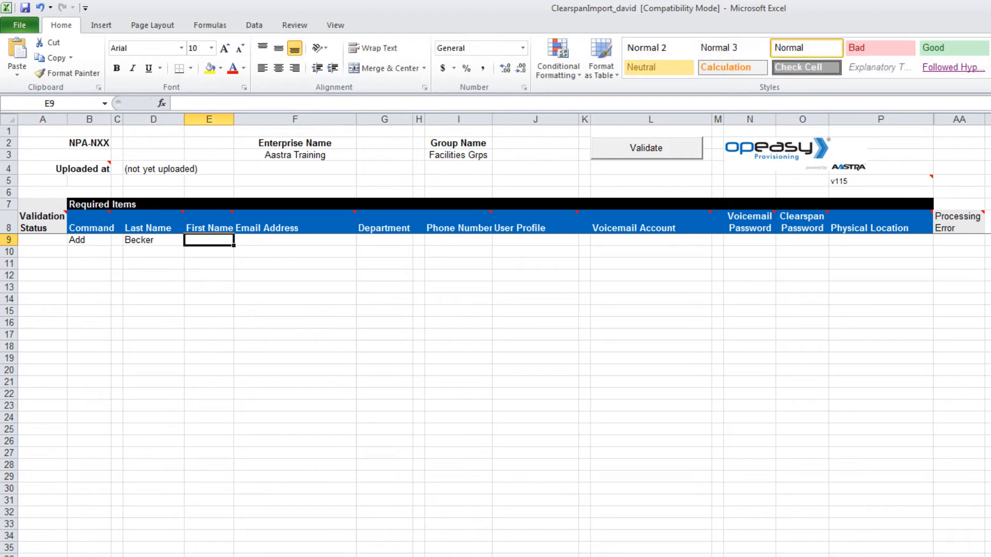
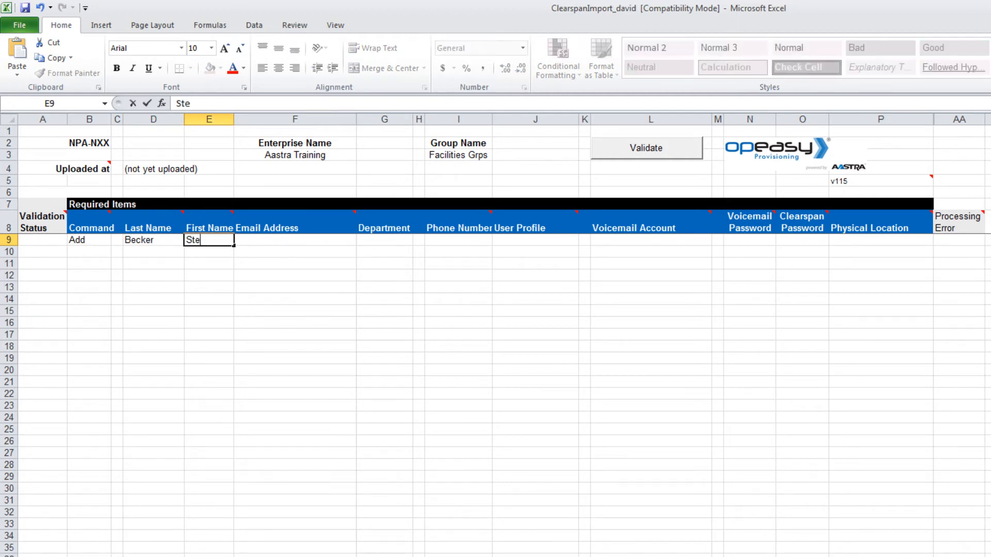
{"action": "key", "text": "Tab"}
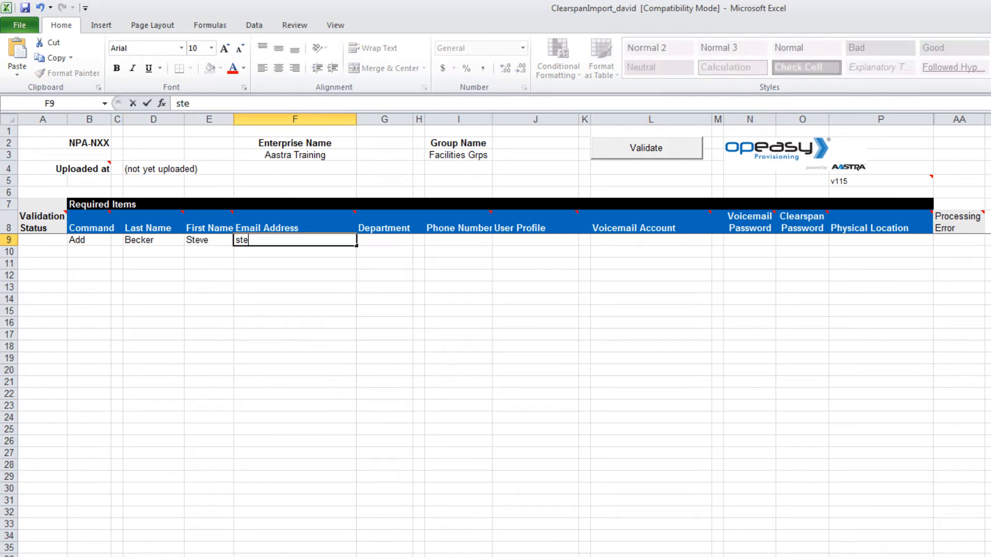
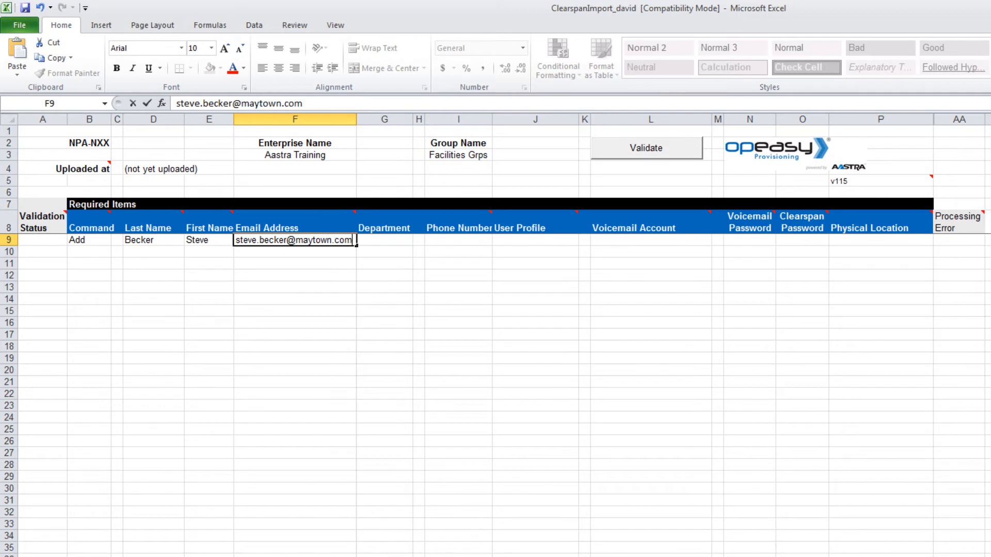
Step: Set the first user's Department to Engineering
{"action": "left_click", "coordinate": [402, 241]}
{"action": "left_click", "coordinate": [419, 240]}
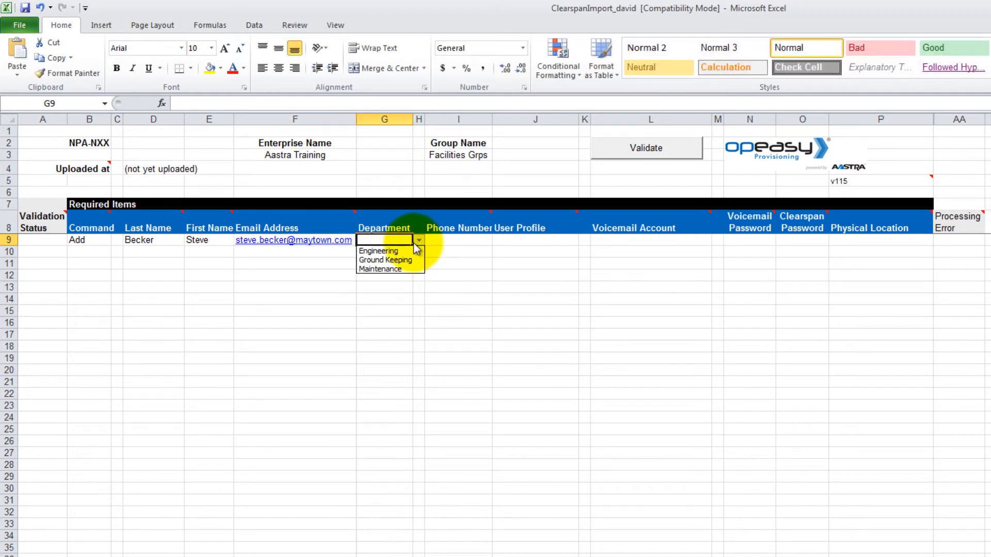
{"action": "left_click", "coordinate": [412, 249]}
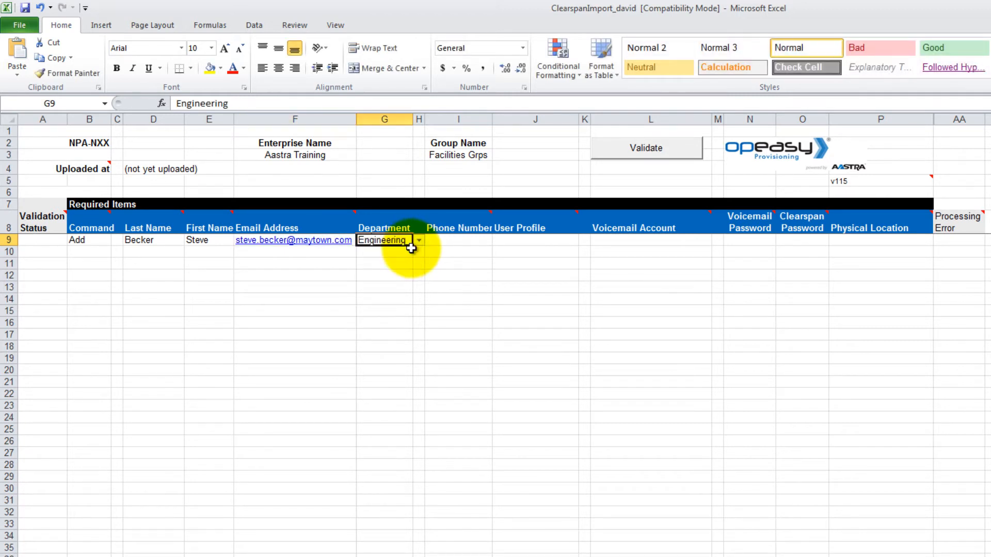
{"action": "left_click", "coordinate": [466, 240]}
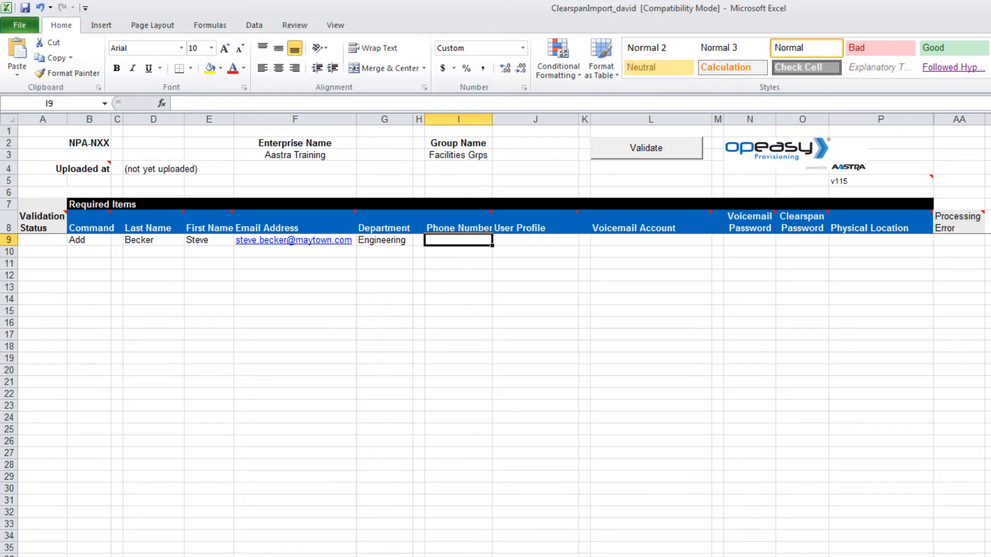
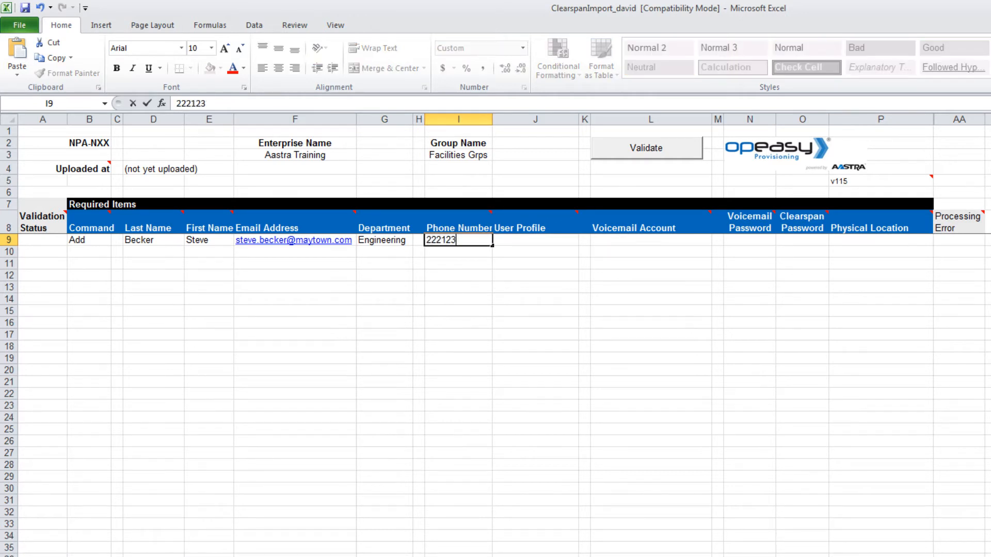
Step: Enter the user's phone number and choose the 57i Office user profile
{"action": "left_click", "coordinate": [570, 239]}
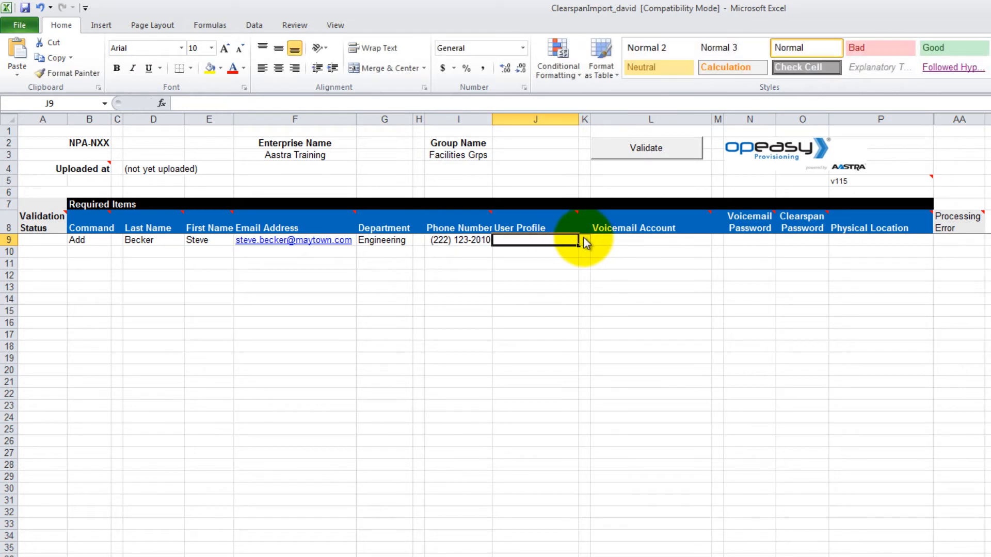
{"action": "left_click", "coordinate": [584, 240]}
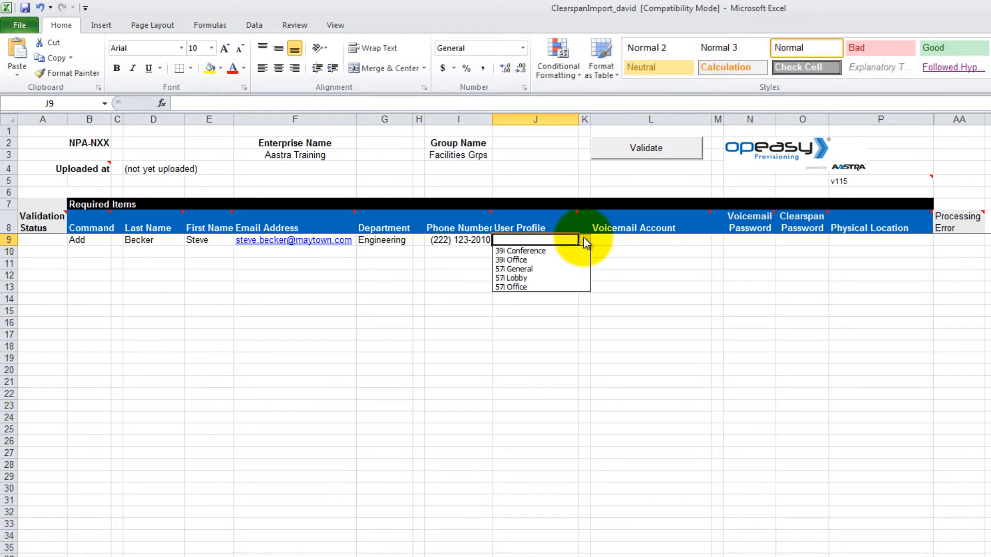
{"action": "left_click", "coordinate": [548, 287]}
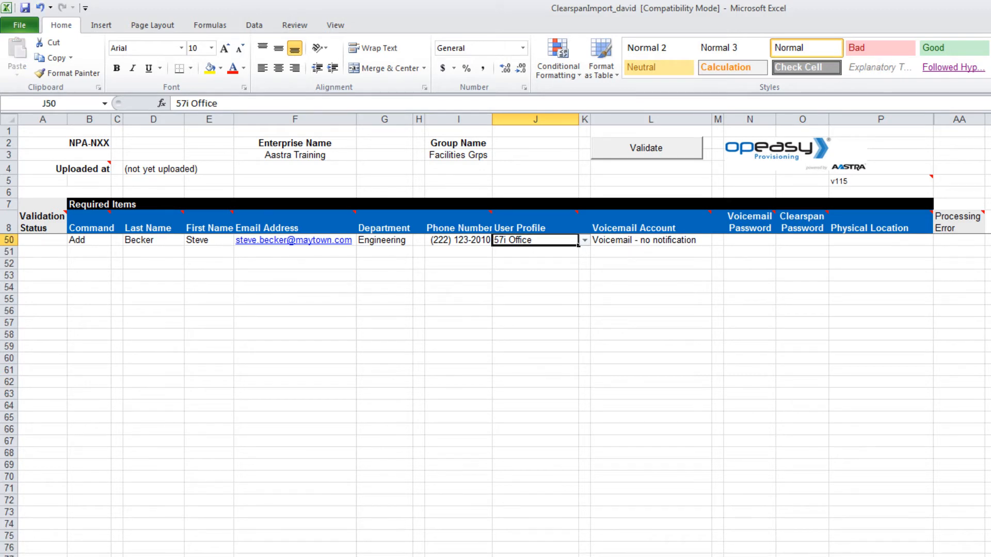
Step: Set the first user's Voicemail Account to No voicemail
{"action": "left_click", "coordinate": [694, 242]}
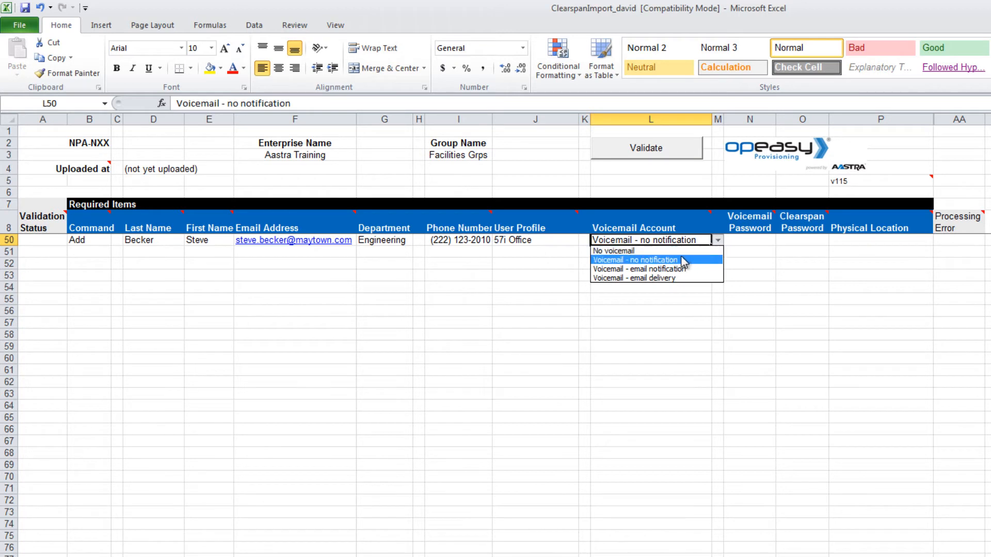
{"action": "left_click", "coordinate": [675, 252]}
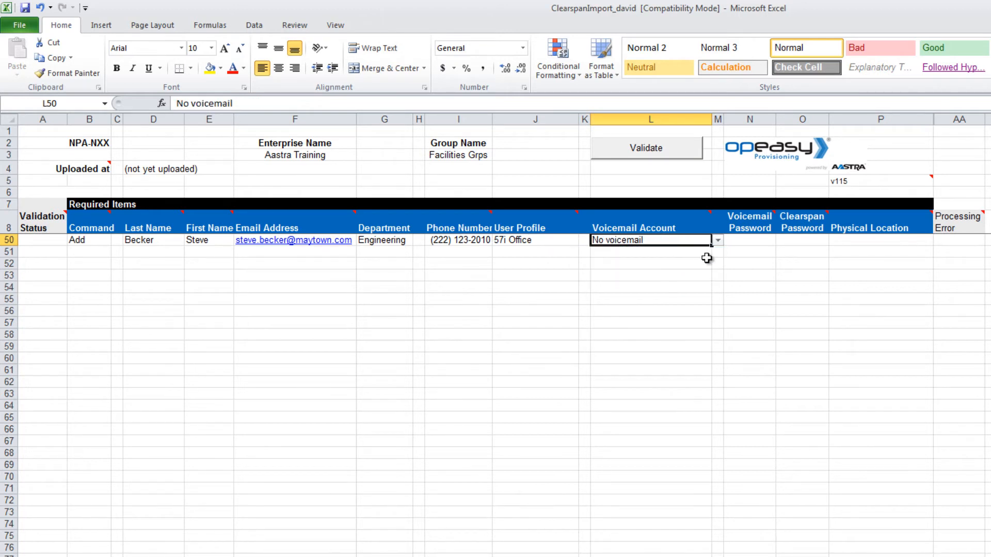
{"action": "left_click", "coordinate": [742, 243]}
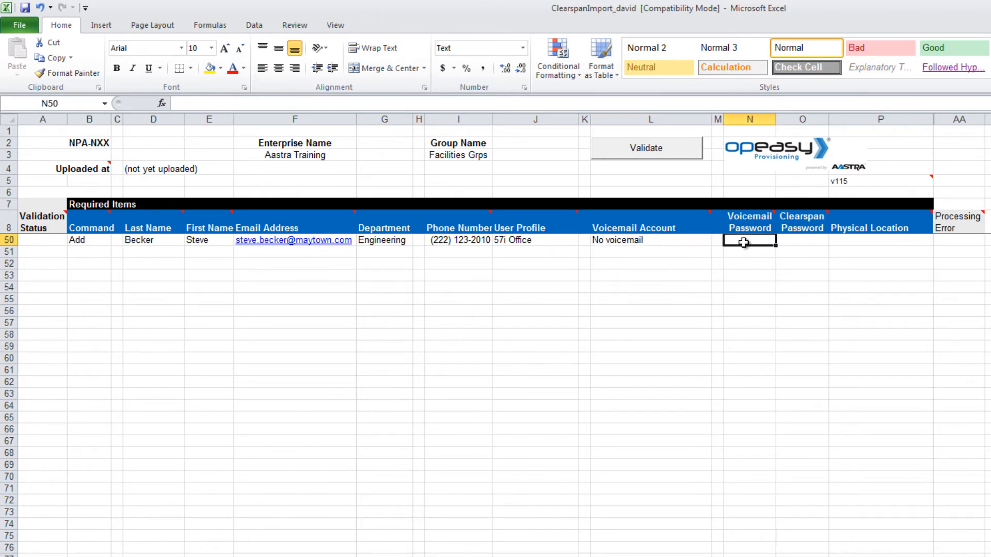
{"action": "left_click", "coordinate": [797, 242]}
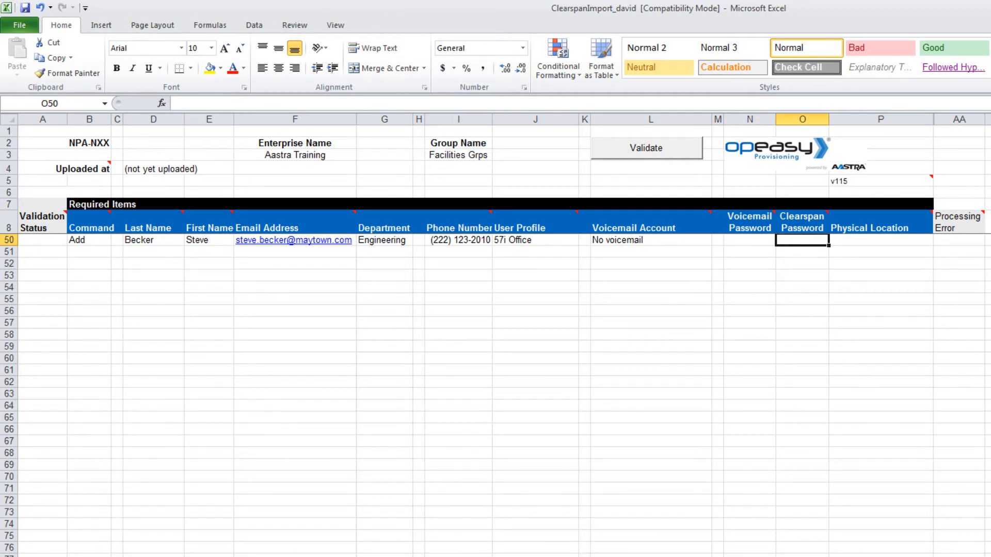
Step: Enter the first user's Clearspan password and street address as Physical Location
{"action": "type", "text": "1"}
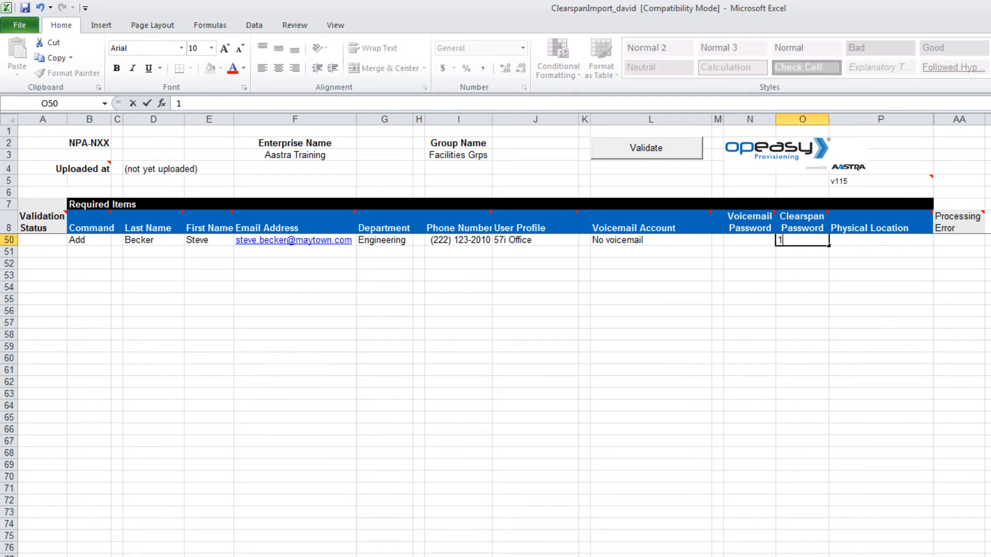
{"action": "type", "text": "23456"}
{"action": "key", "text": "Tab"}
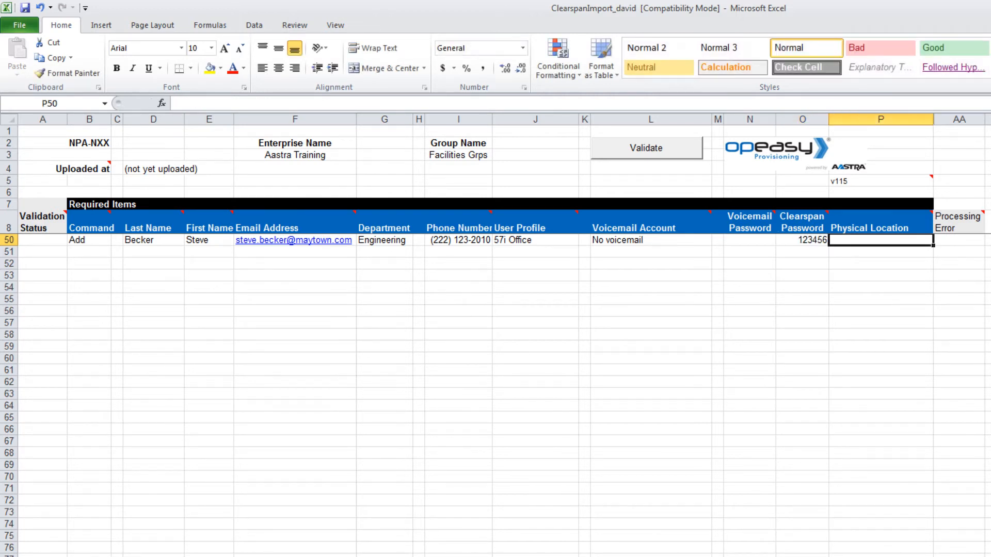
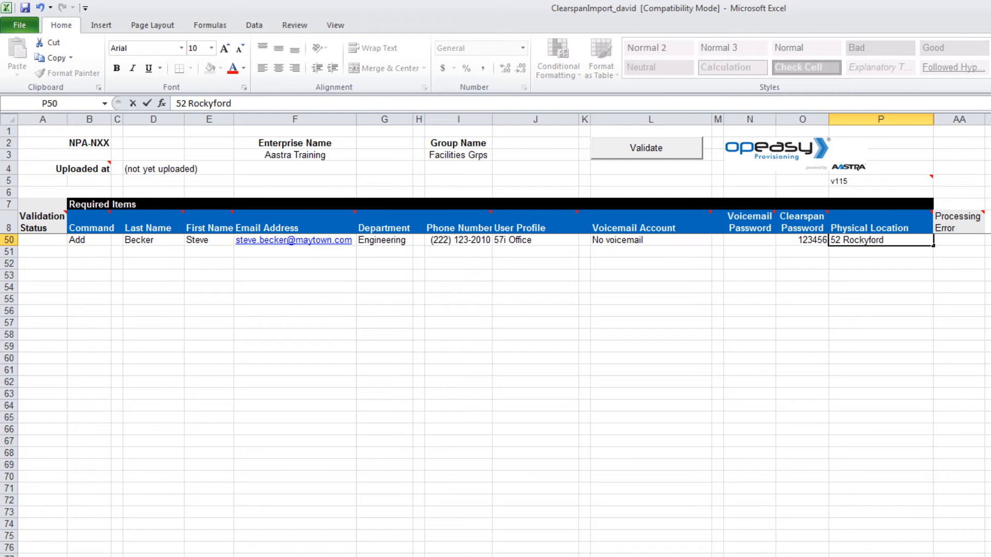
Step: Start a second Add row with the new user's last and first names
{"action": "left_click", "coordinate": [88, 252]}
{"action": "left_click", "coordinate": [108, 252]}
{"action": "left_click", "coordinate": [98, 261]}
{"action": "left_click", "coordinate": [146, 253]}
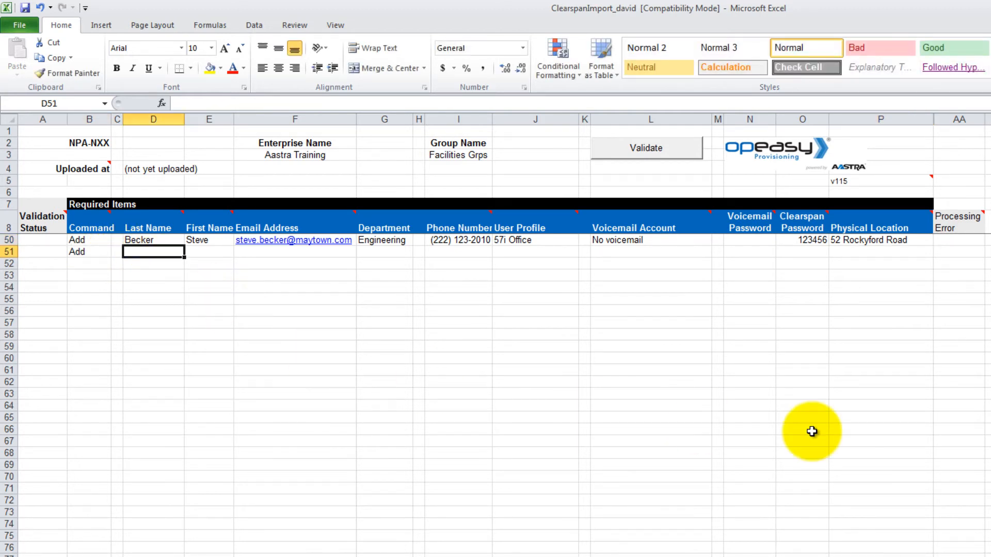
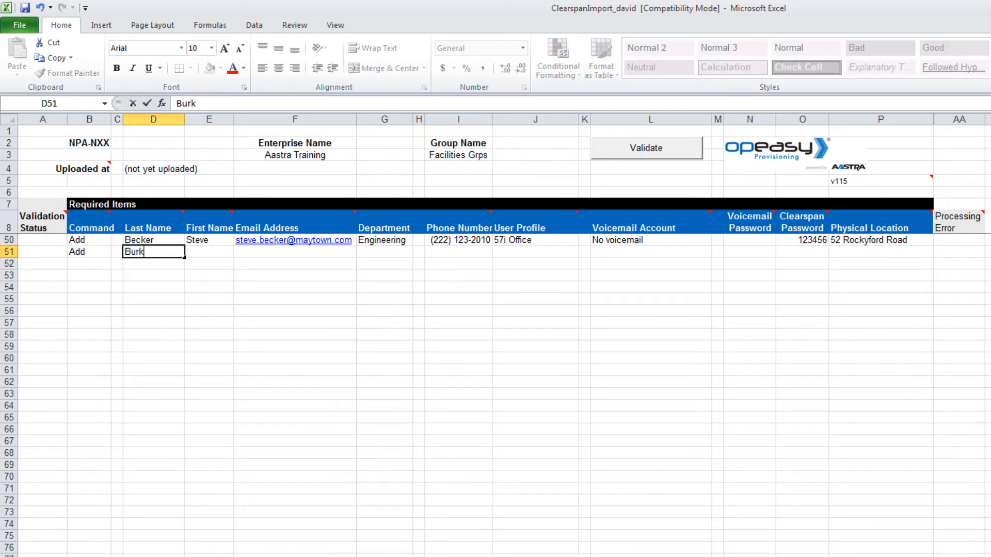
{"action": "key", "text": "Tab"}
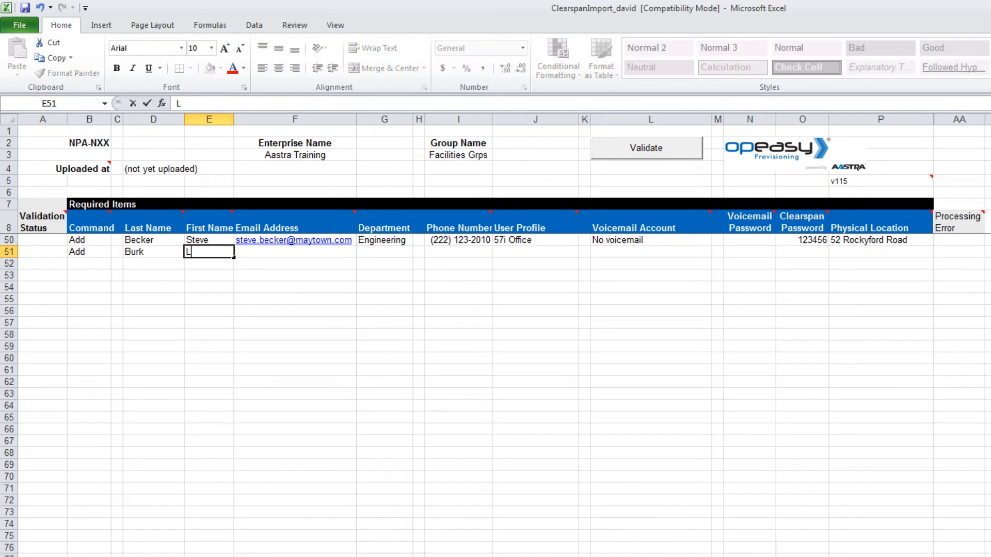
{"action": "key", "text": "Tab"}
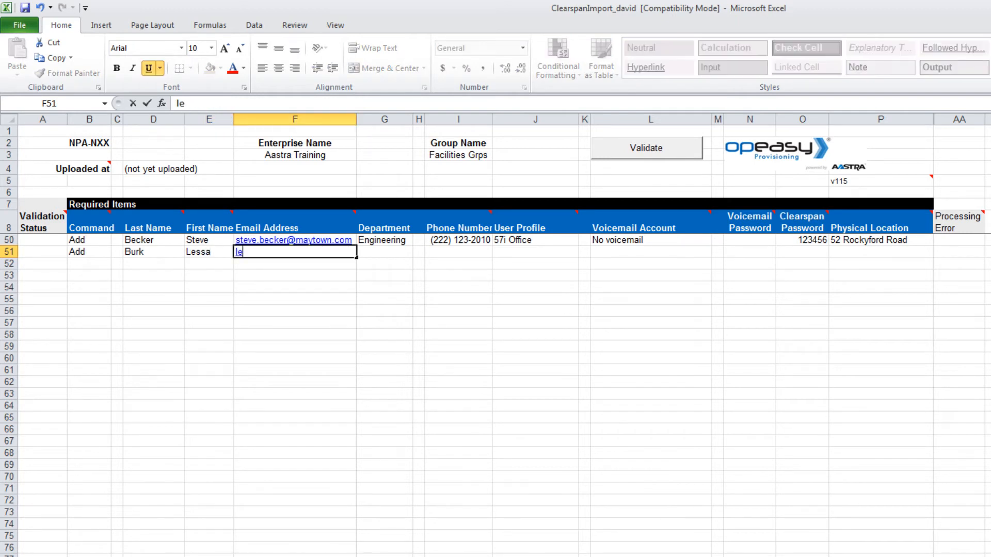
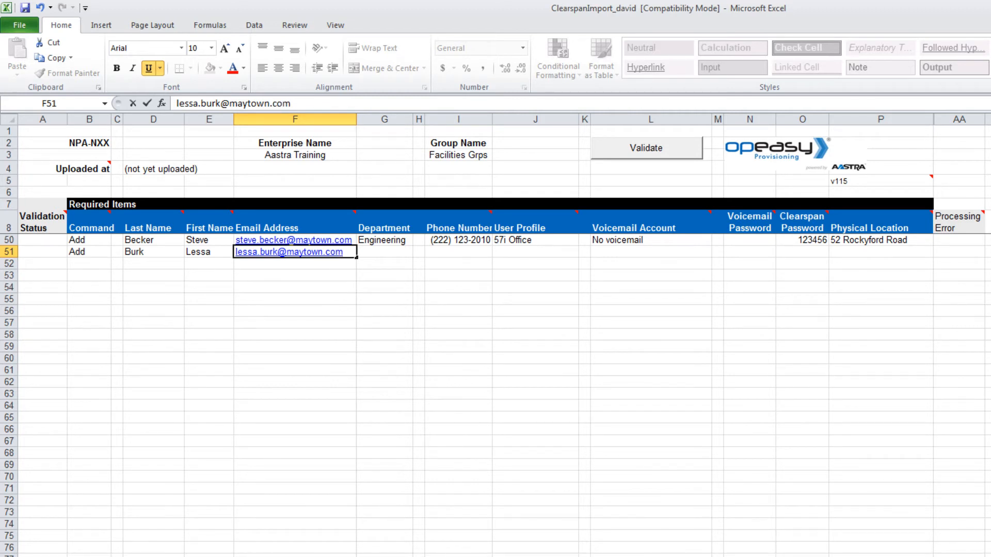
Step: Enter the second user's e-mail address and phone number
{"action": "left_click", "coordinate": [457, 251]}
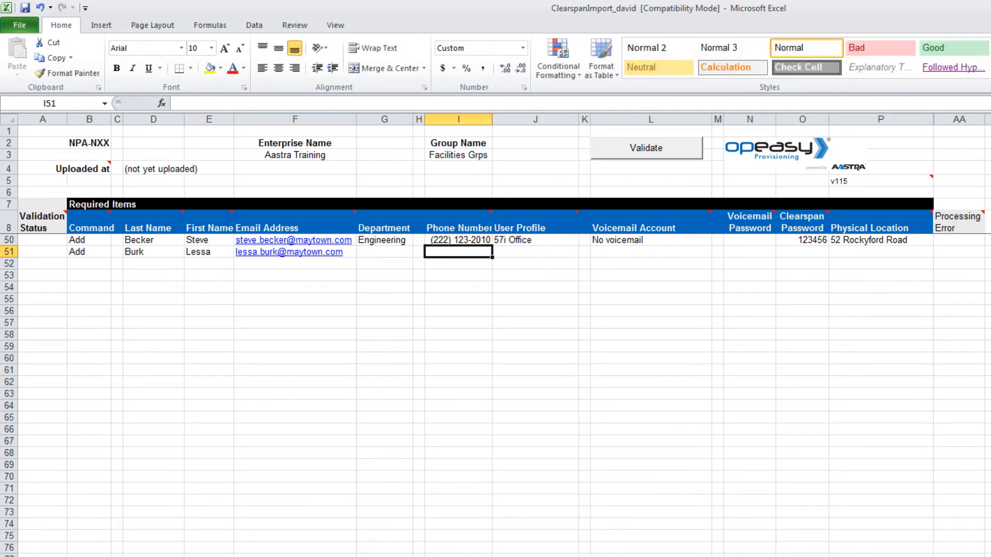
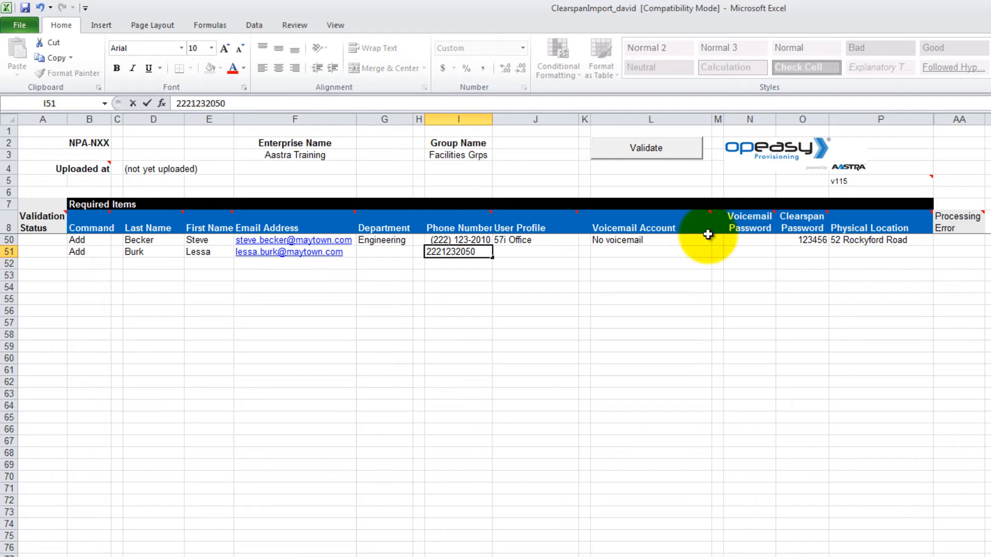
{"action": "left_click", "coordinate": [531, 252]}
Step: Give the second user the 39i Office profile and Voicemail - email notification
{"action": "left_click", "coordinate": [584, 252]}
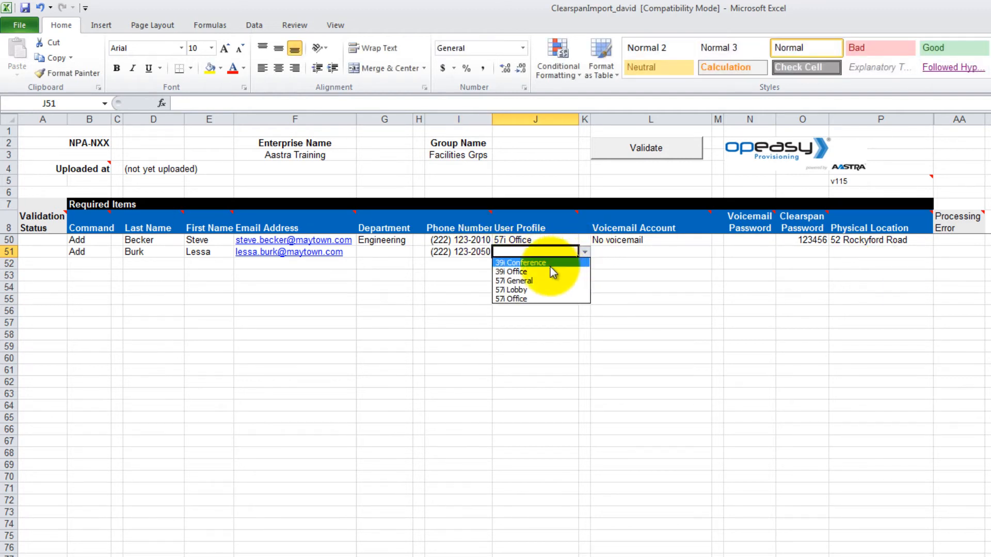
{"action": "left_click", "coordinate": [551, 268]}
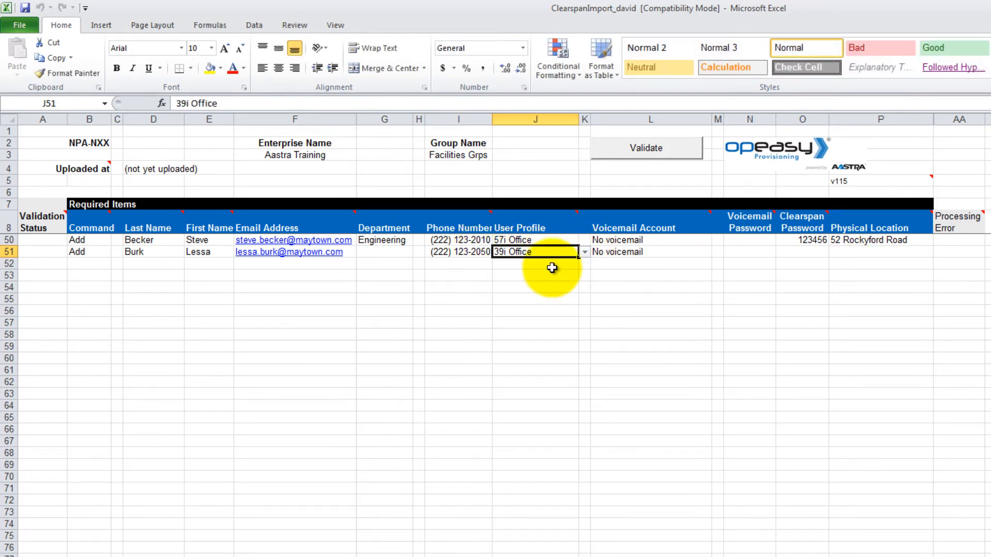
{"action": "left_click", "coordinate": [698, 251]}
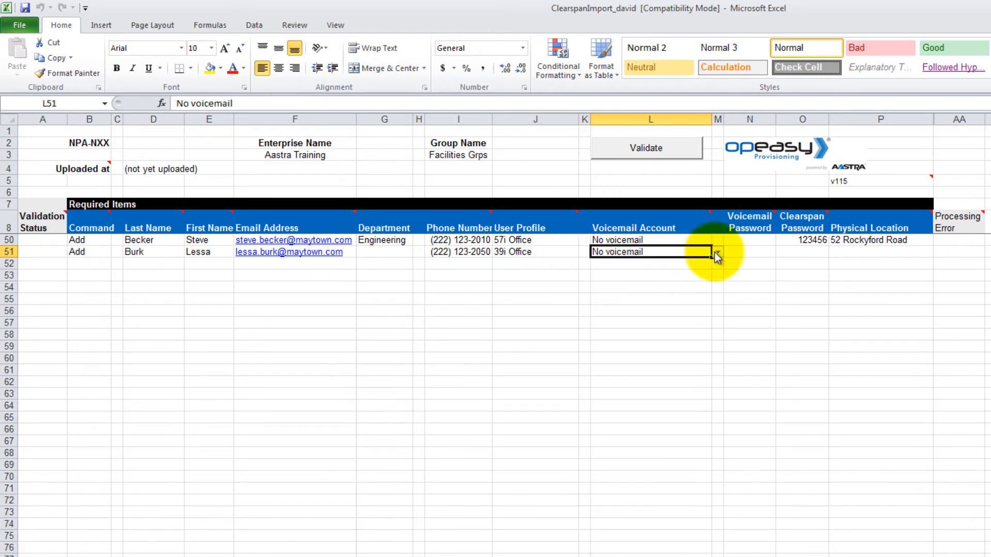
{"action": "left_click", "coordinate": [717, 252]}
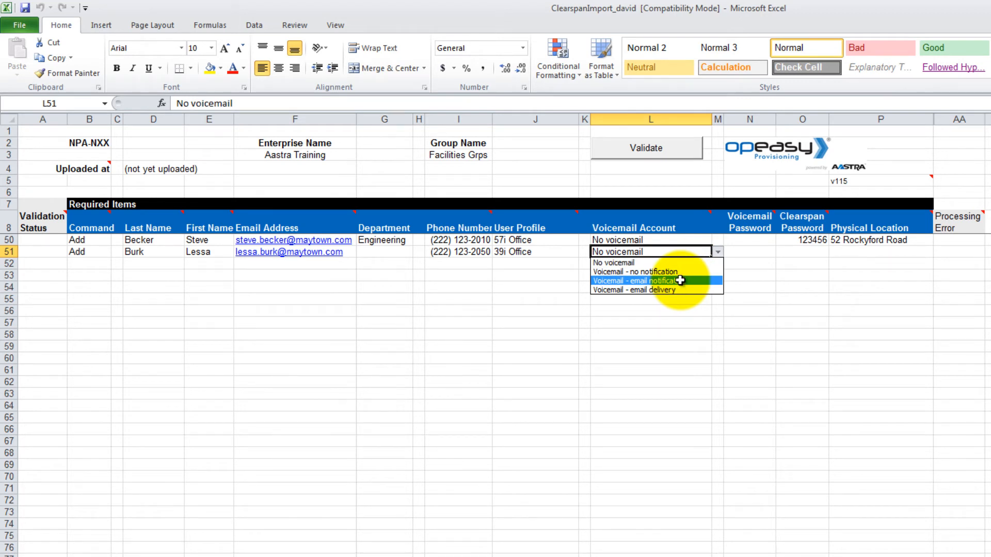
{"action": "left_click", "coordinate": [681, 281]}
Step: Enter the second user's voicemail and Clearspan passwords and street-address location
{"action": "left_click", "coordinate": [753, 252]}
{"action": "type", "text": "123456"}
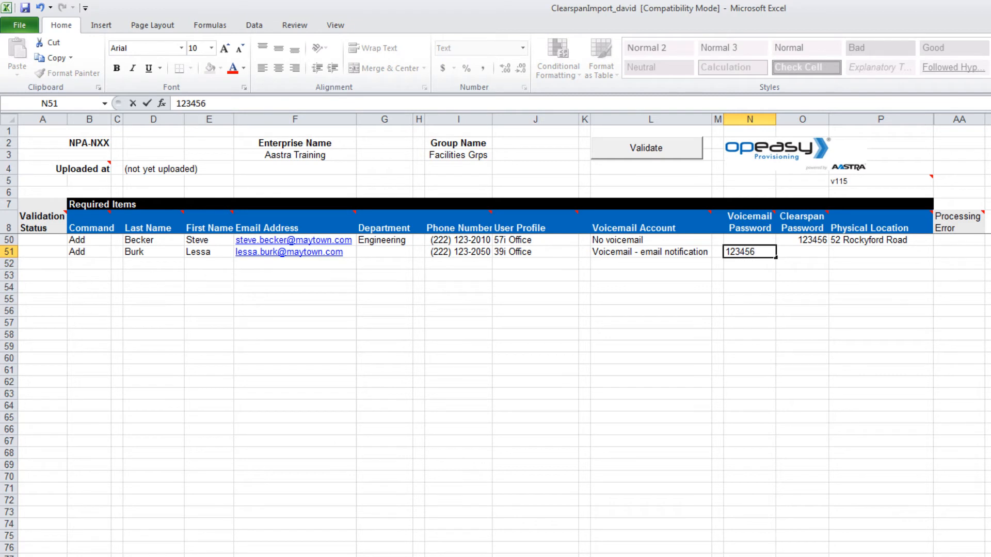
{"action": "key", "text": "Tab"}
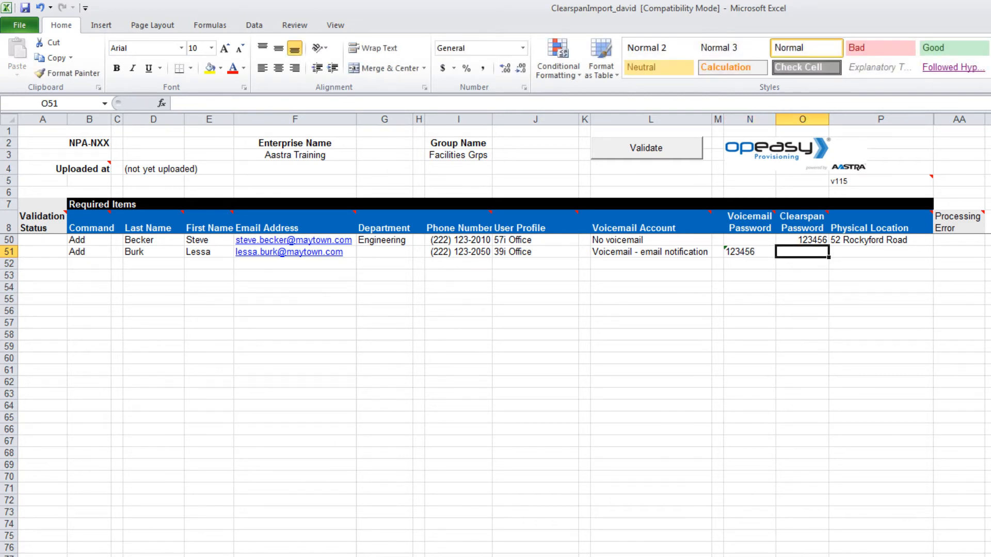
{"action": "type", "text": "123456"}
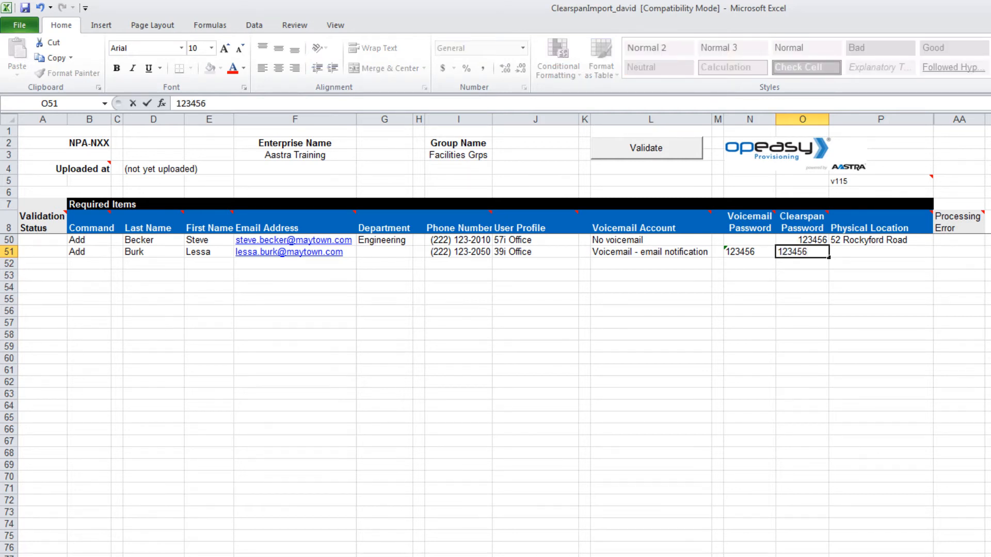
{"action": "key", "text": "Tab"}
{"action": "type", "text": "Su"}
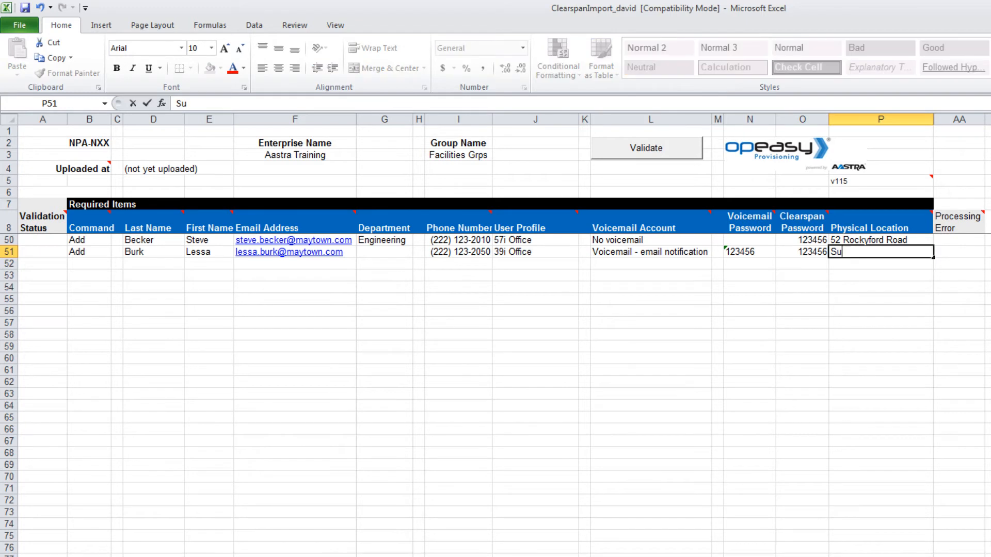
{"action": "type", "text": "blette Rd"}
Step: Enter the third user's last name, first name and e-mail in row 52
{"action": "left_click", "coordinate": [154, 264]}
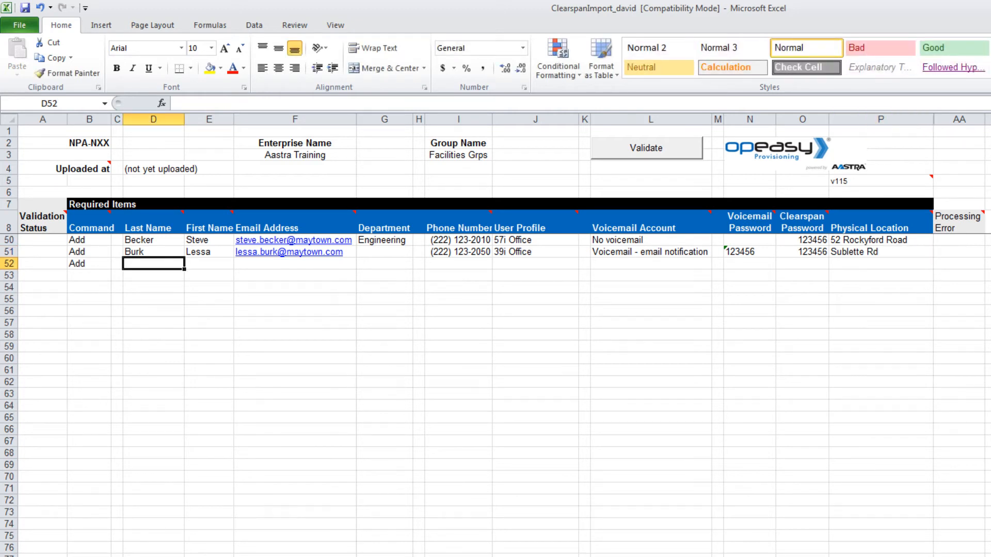
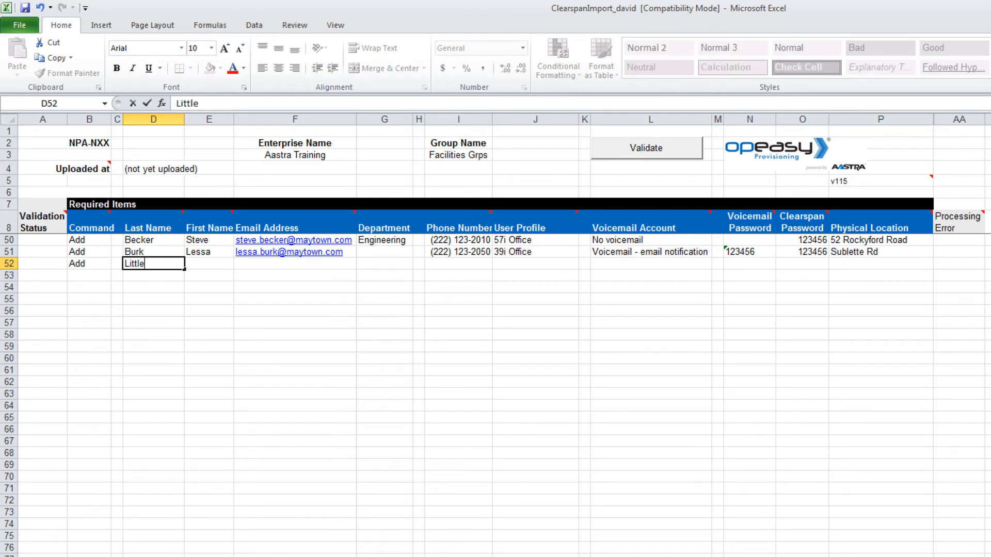
{"action": "key", "text": "Tab"}
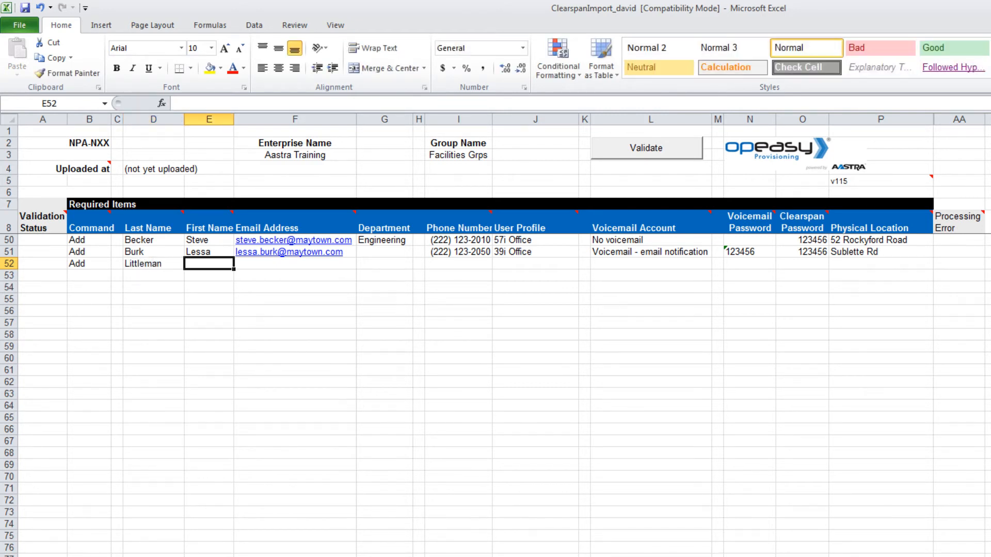
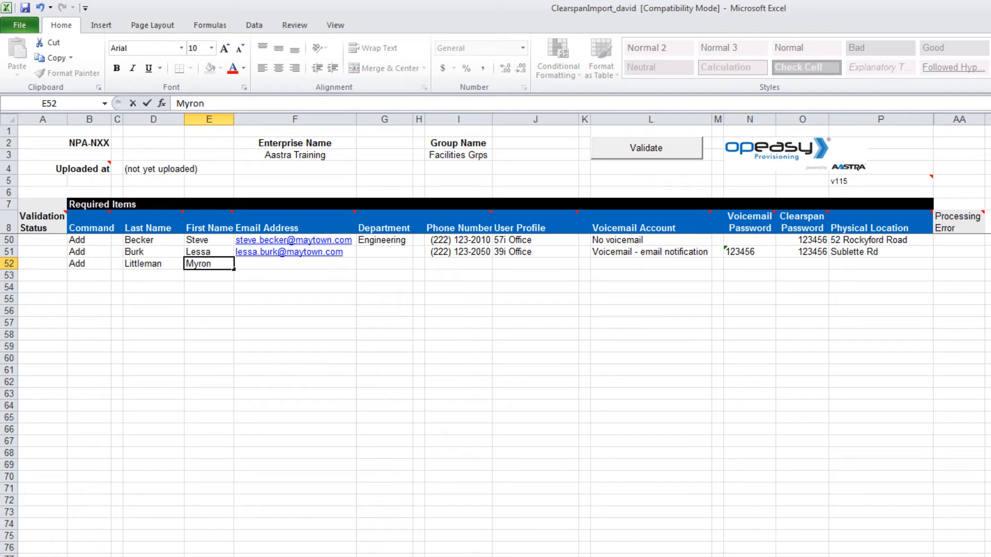
{"action": "key", "text": "Tab"}
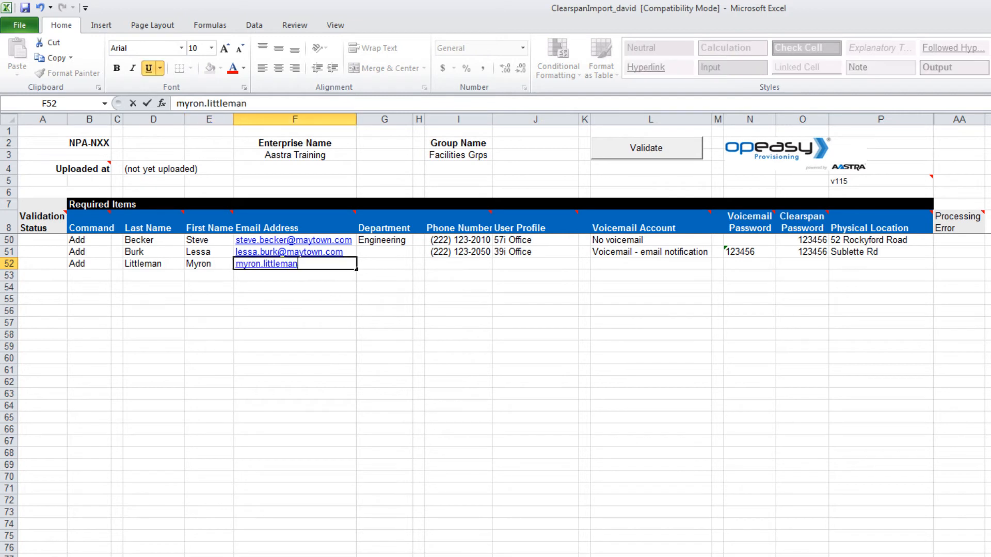
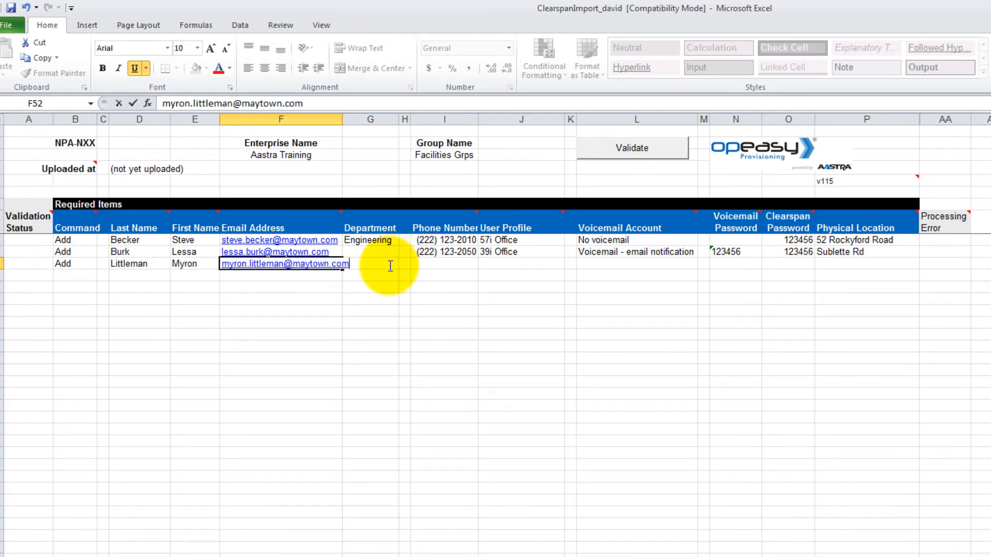
Step: Set the third user's department to Engineering and enter their phone number
{"action": "left_click", "coordinate": [396, 264]}
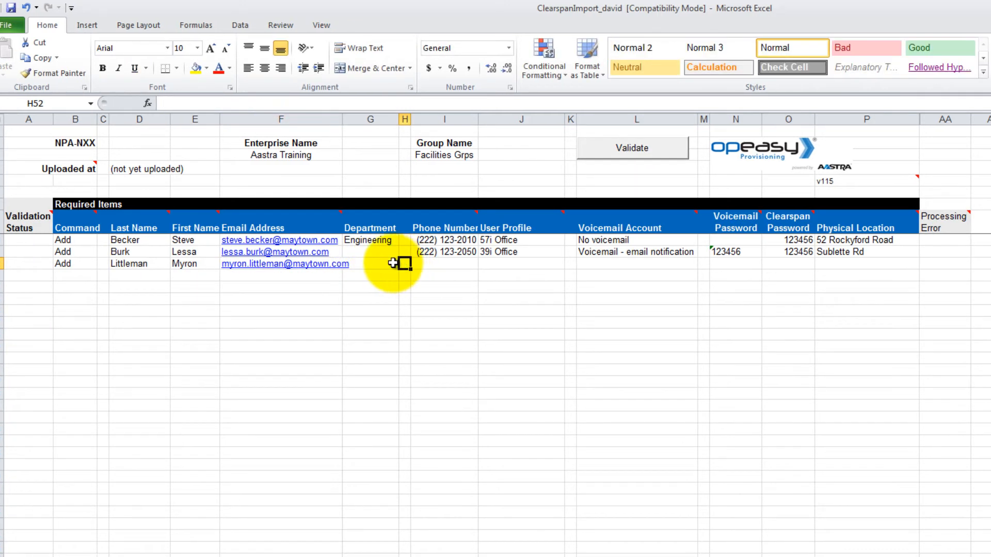
{"action": "left_click", "coordinate": [405, 264]}
{"action": "left_click", "coordinate": [381, 274]}
{"action": "key", "text": "Tab"}
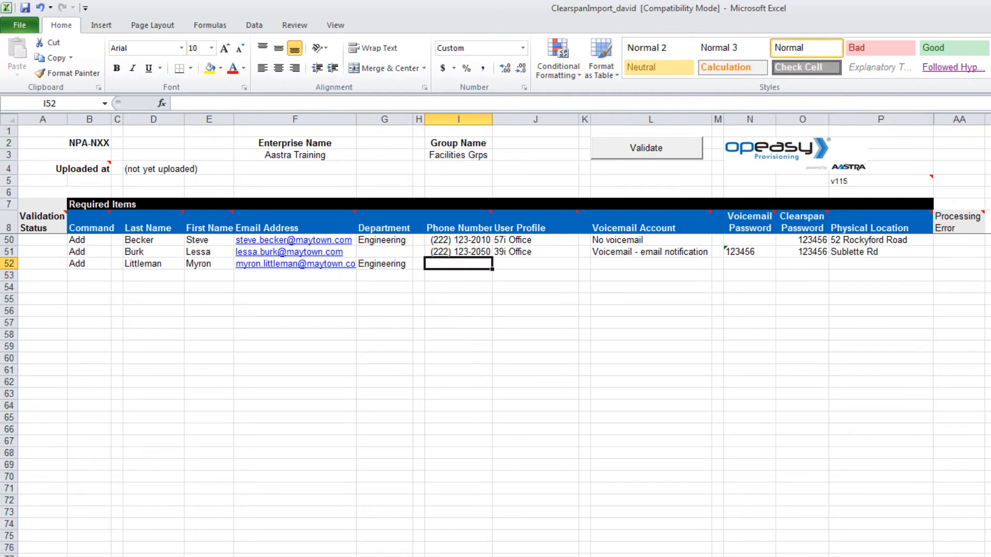
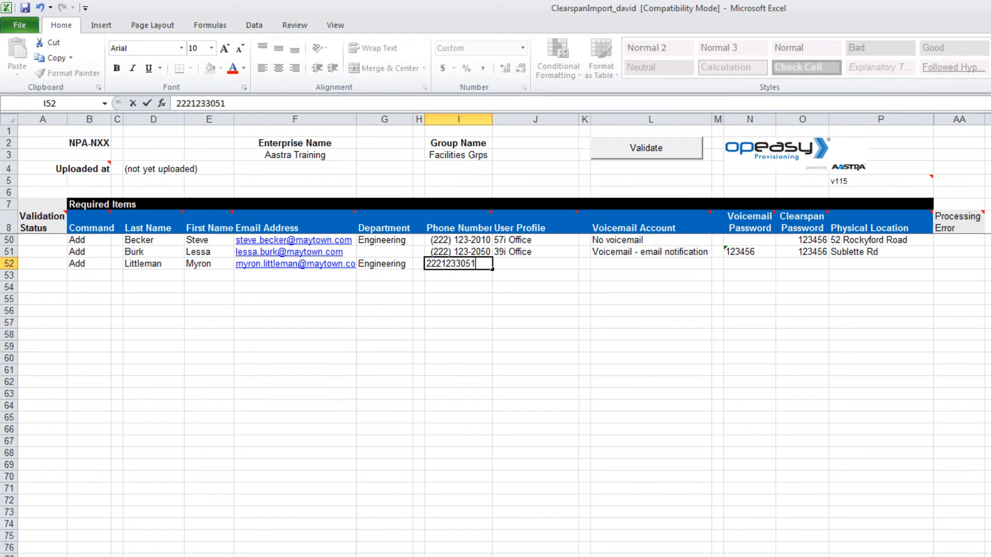
{"action": "left_click", "coordinate": [558, 263]}
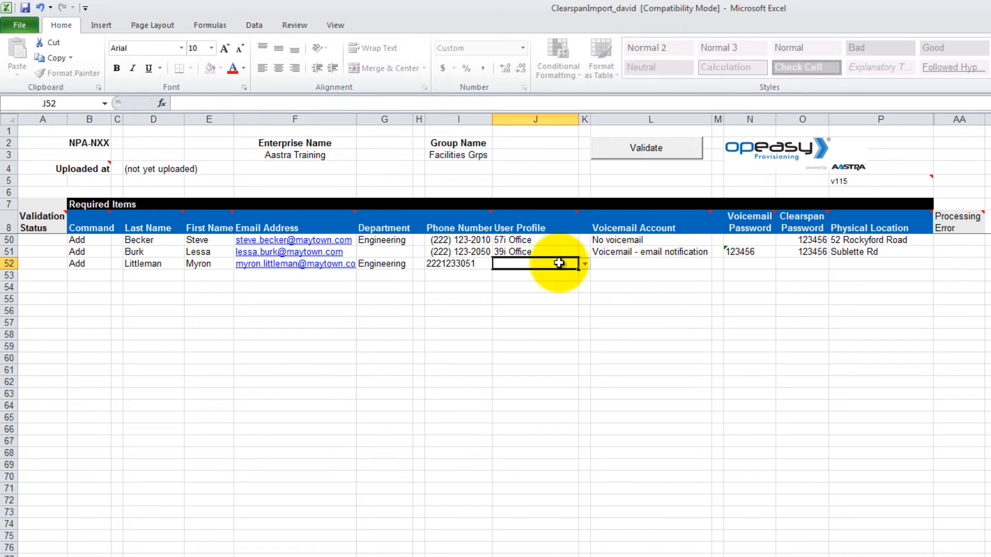
Step: Give the third user in row 52 the 39i Office profile and Voicemail - no notification
{"action": "left_click", "coordinate": [584, 263]}
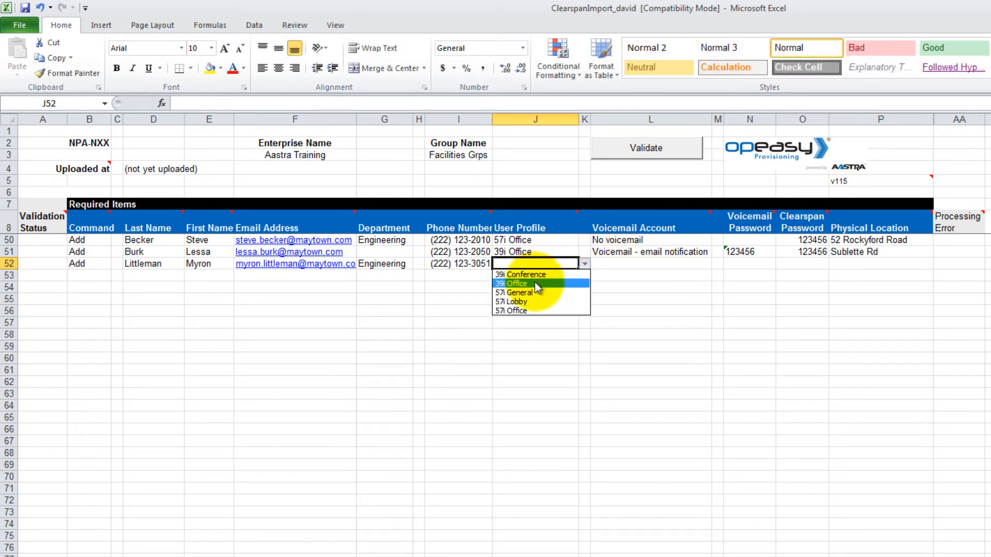
{"action": "left_click", "coordinate": [536, 284]}
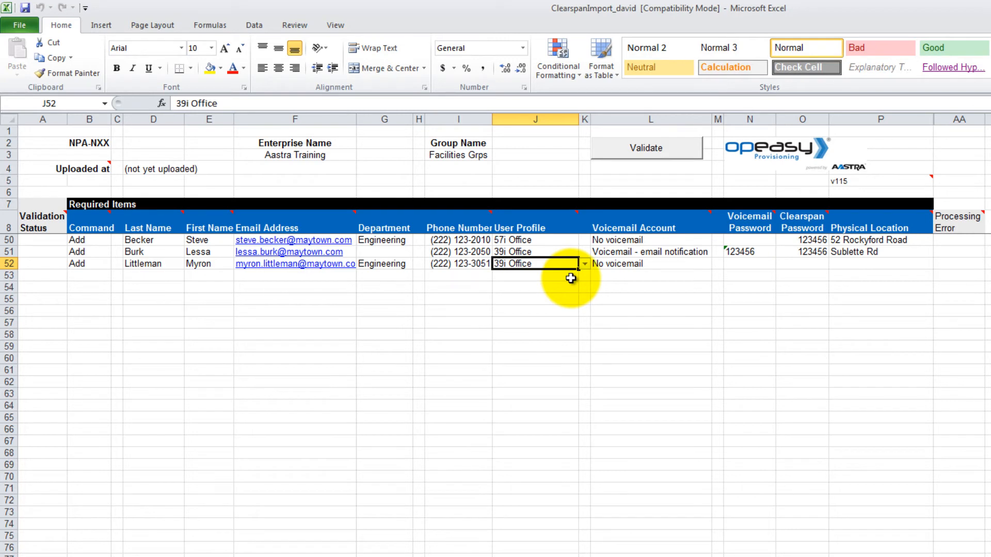
{"action": "left_click", "coordinate": [685, 263]}
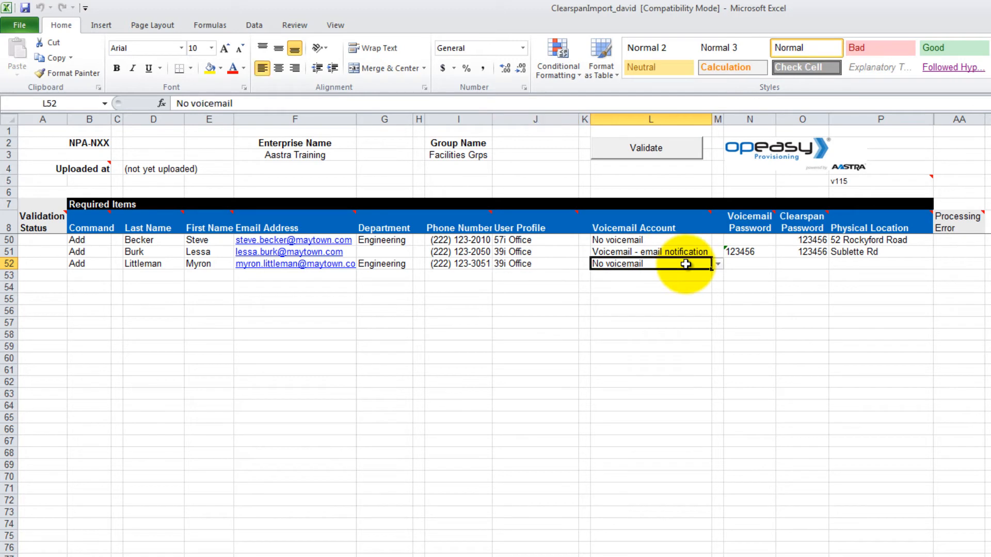
{"action": "left_click", "coordinate": [718, 264]}
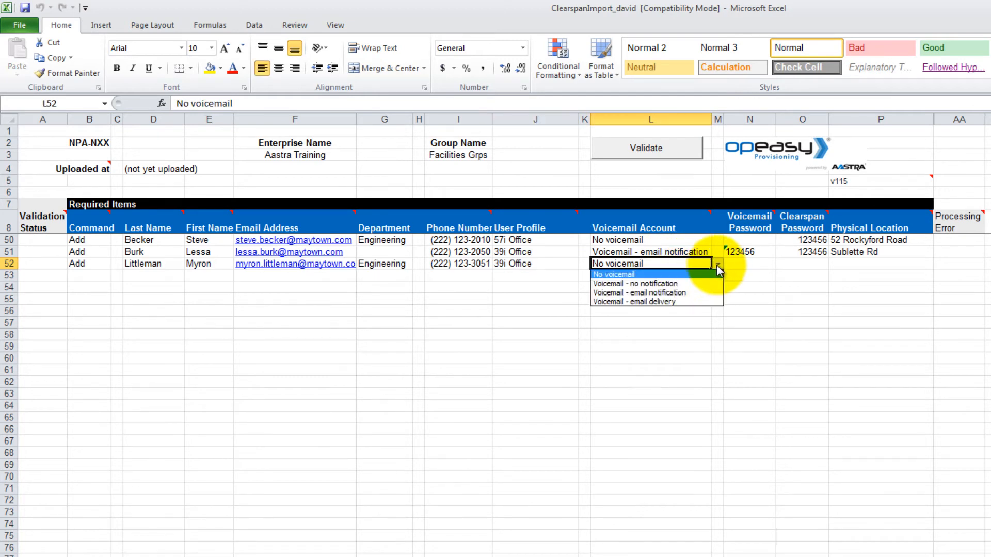
{"action": "left_click", "coordinate": [665, 284]}
Step: Enter the user's voicemail and Clearspan passwords and a street-address physical location
{"action": "left_click", "coordinate": [745, 263]}
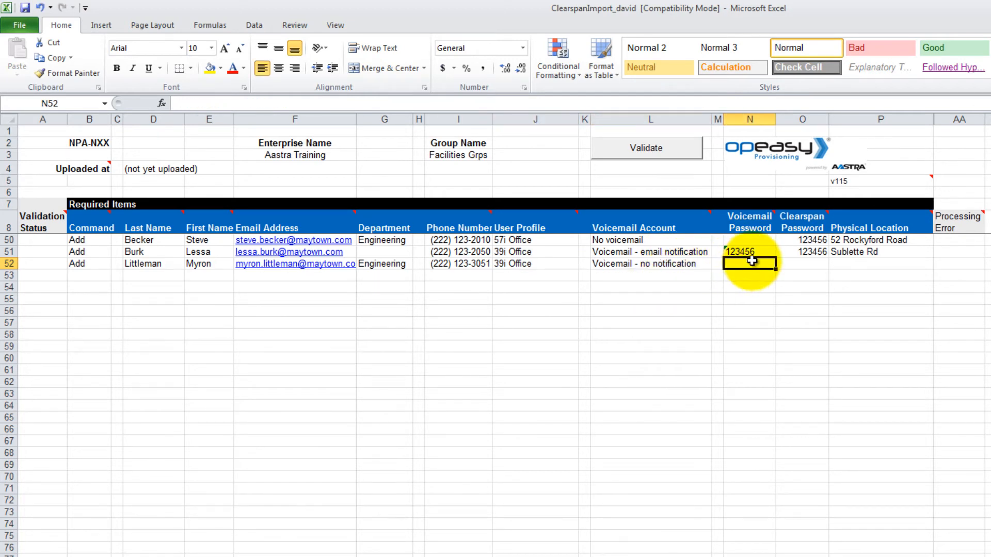
{"action": "type", "text": "1"}
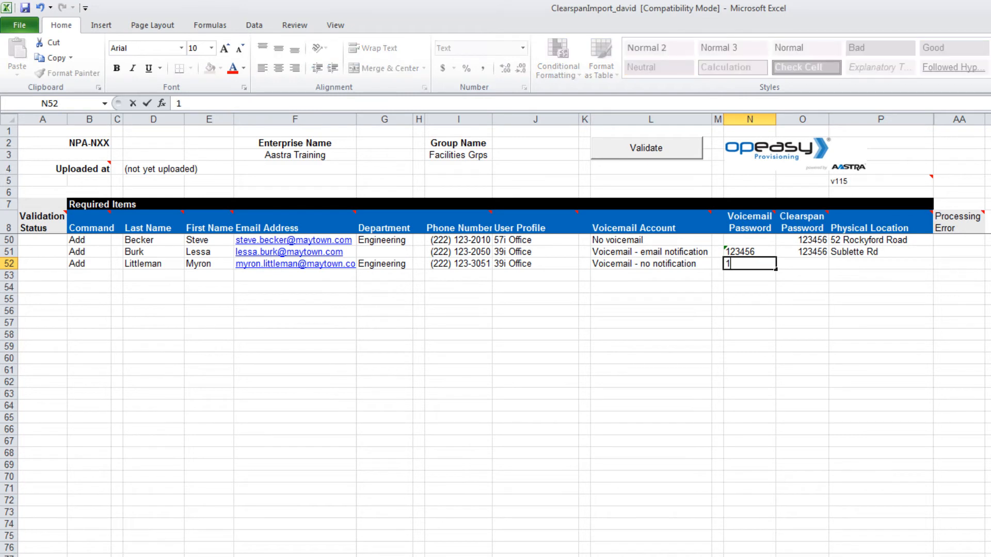
{"action": "type", "text": "23456"}
{"action": "key", "text": "Tab"}
{"action": "type", "text": "123456"}
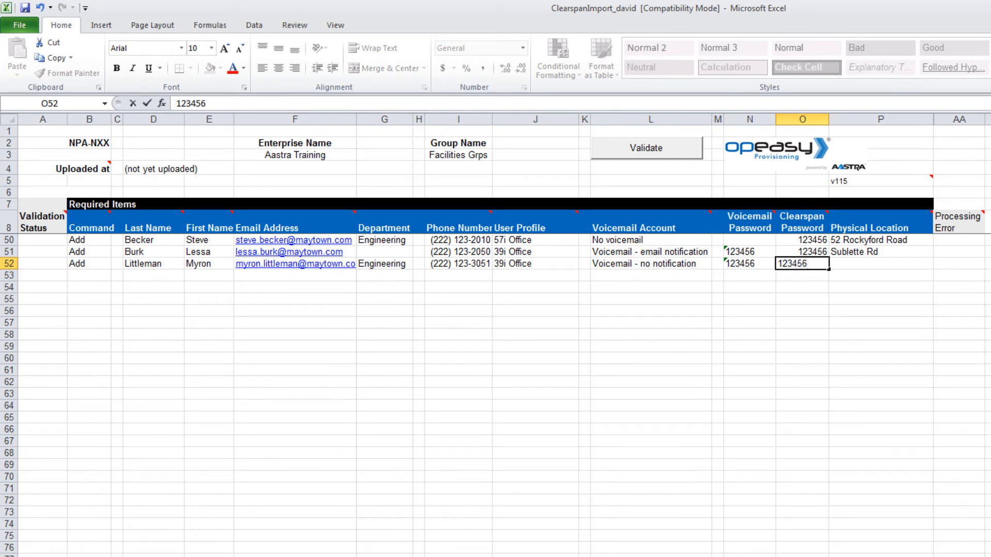
{"action": "key", "text": "Tab"}
{"action": "type", "text": "St"}
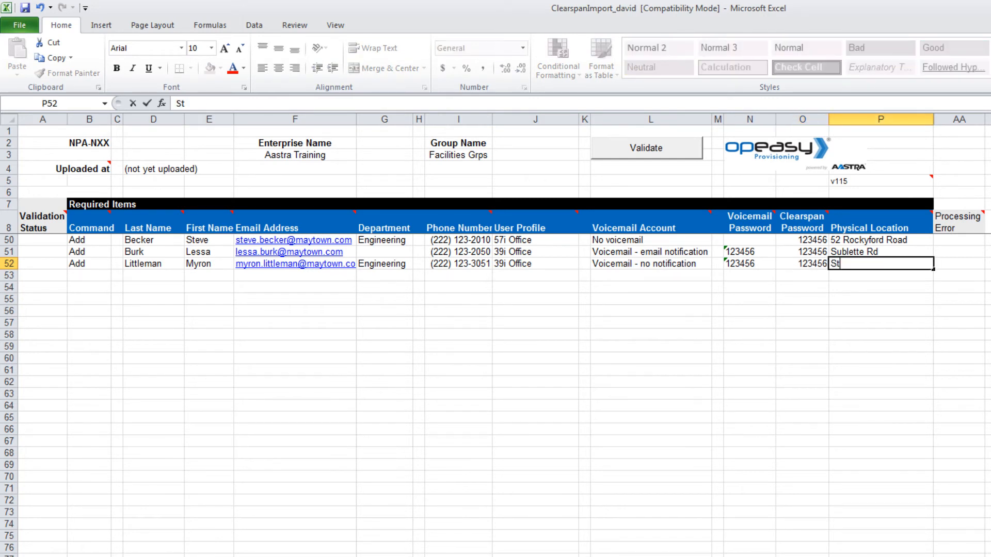
{"action": "type", "text": " Mary's Rd"}
{"action": "key", "text": "ctrl+Return"}
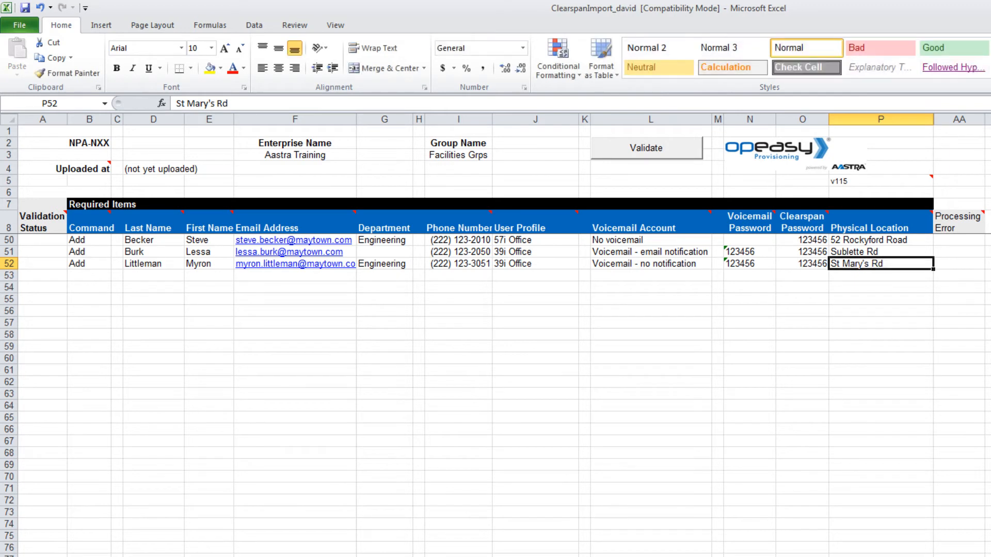
Step: Set B53's command to Done to close the import list after the three users
{"action": "left_click", "coordinate": [105, 276]}
{"action": "left_click", "coordinate": [116, 278]}
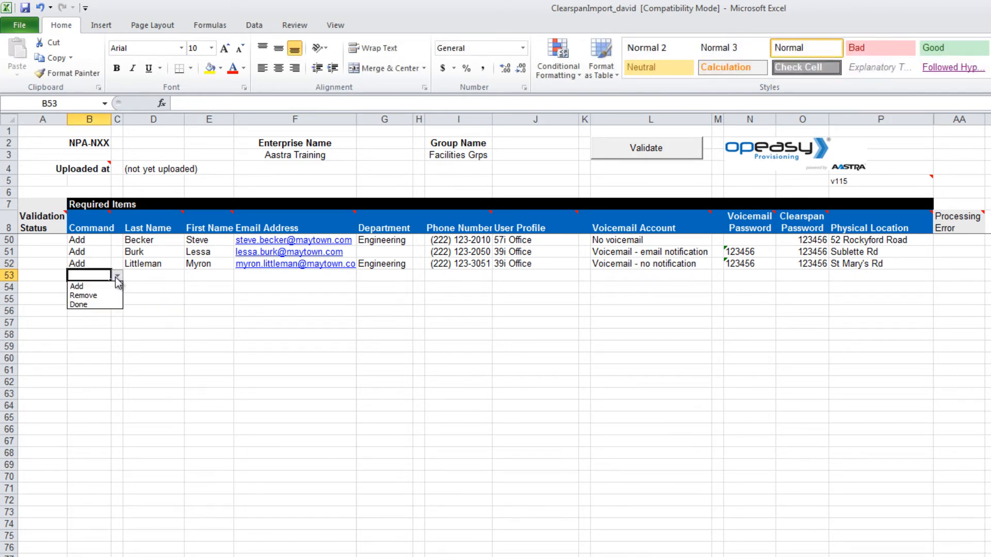
{"action": "left_click", "coordinate": [92, 306]}
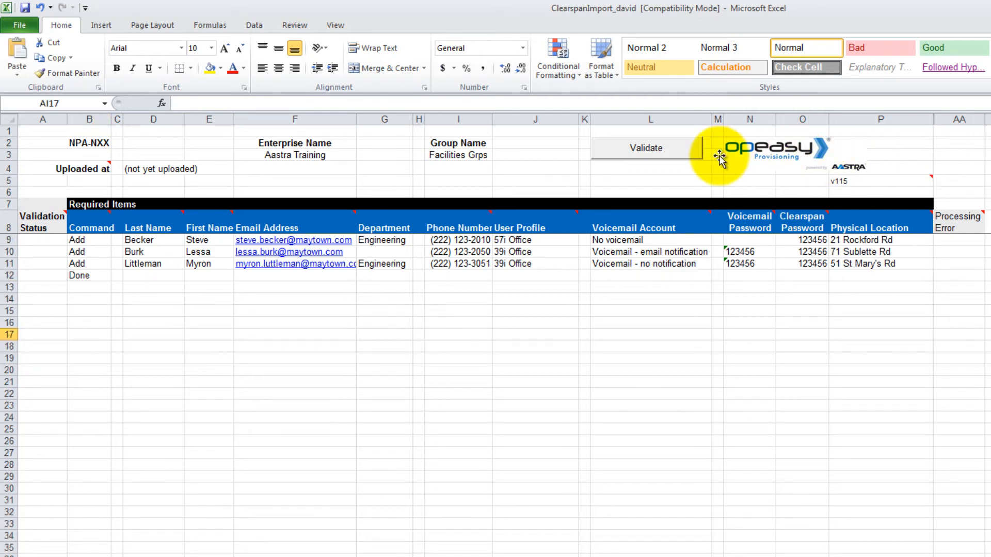
Step: Validate the sheet so all three user rows show Ok with a Passed timestamp
{"action": "left_click", "coordinate": [645, 148]}
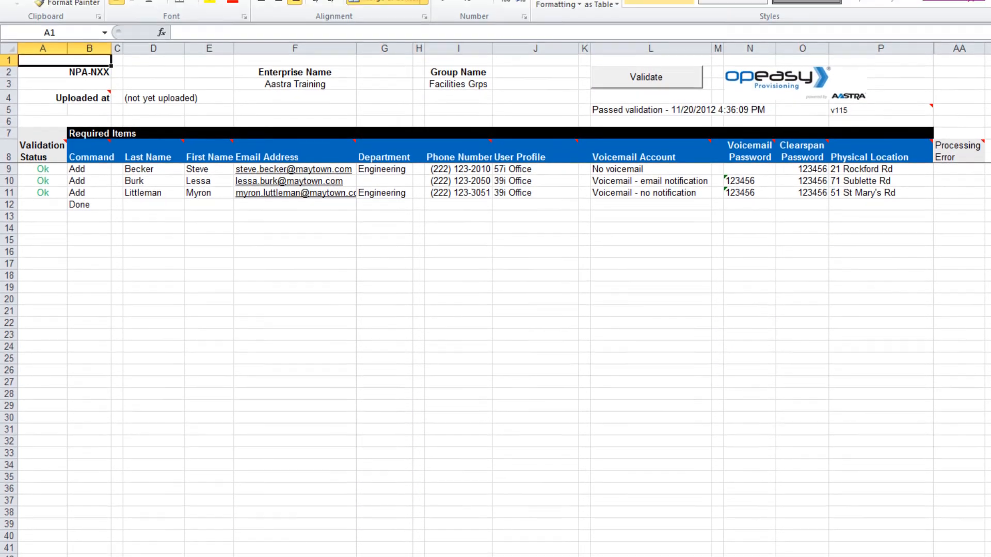
{"action": "left_click", "coordinate": [103, 535]}
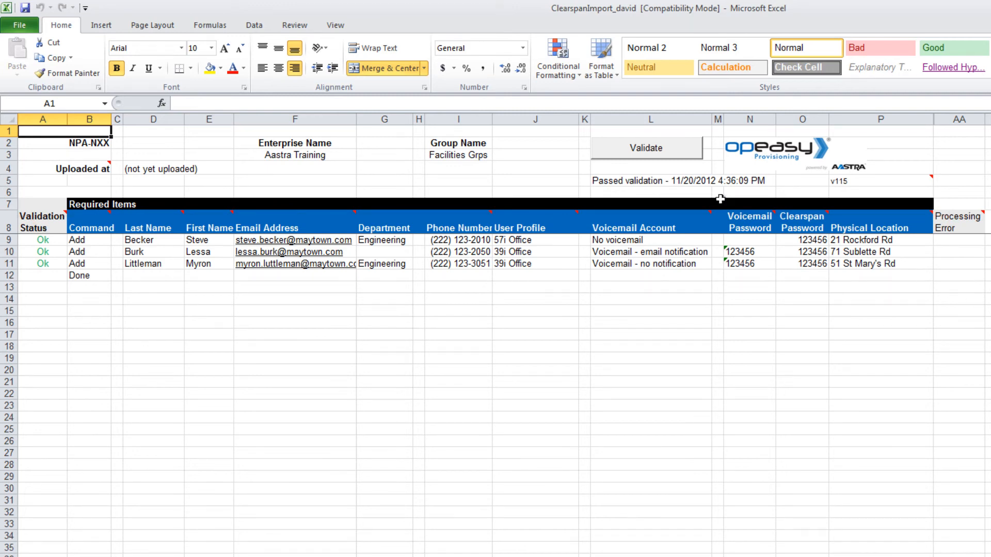
Step: Save the workbook in Documents as Excel 97-2003 file ClearspanImport_david_(1)
{"action": "left_click", "coordinate": [17, 25]}
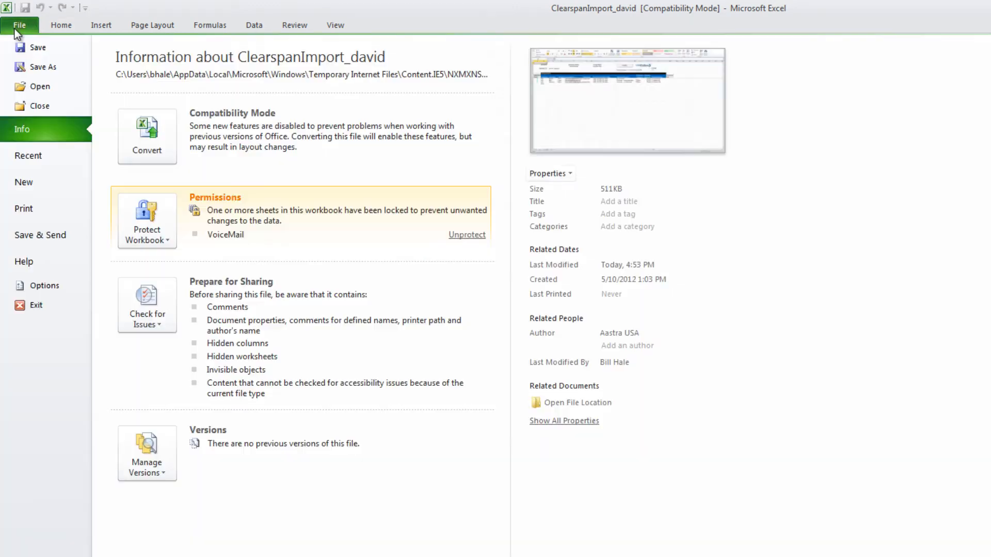
{"action": "left_click", "coordinate": [29, 62]}
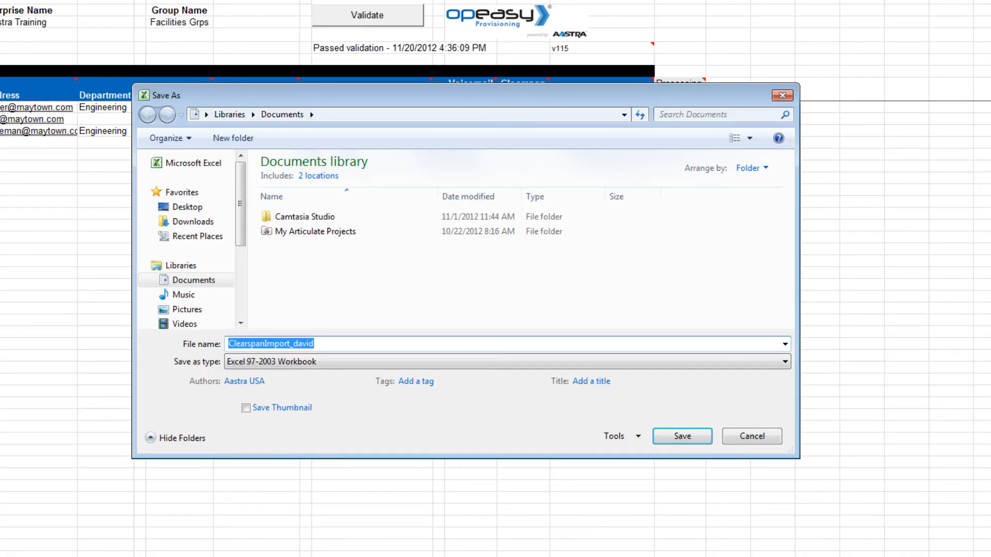
{"action": "left_click", "coordinate": [319, 344]}
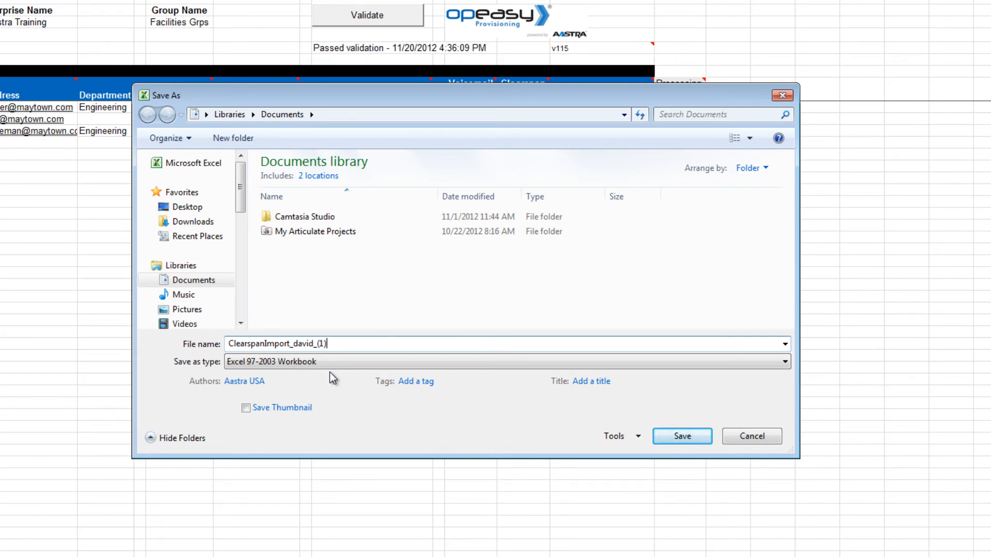
{"action": "left_click", "coordinate": [688, 442]}
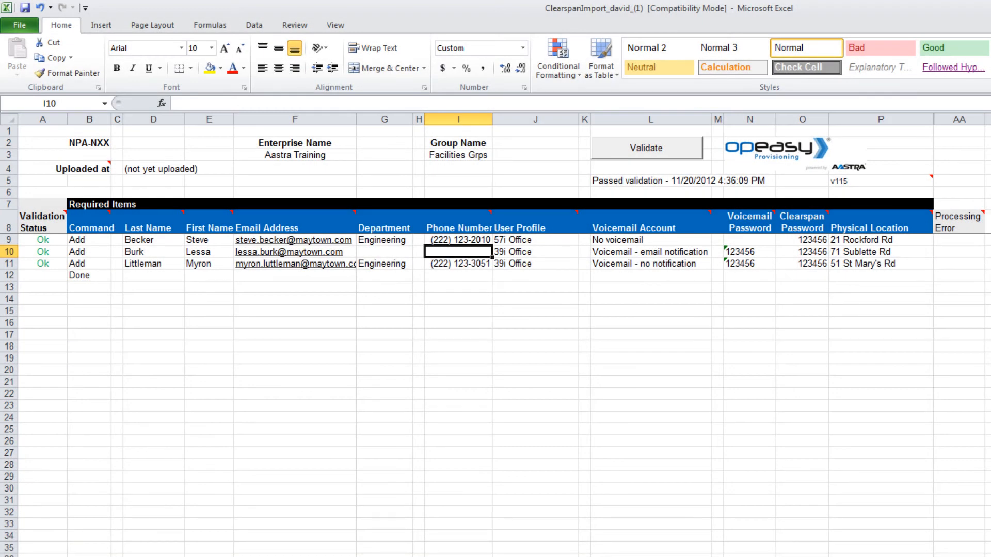
{"action": "left_click", "coordinate": [648, 149]}
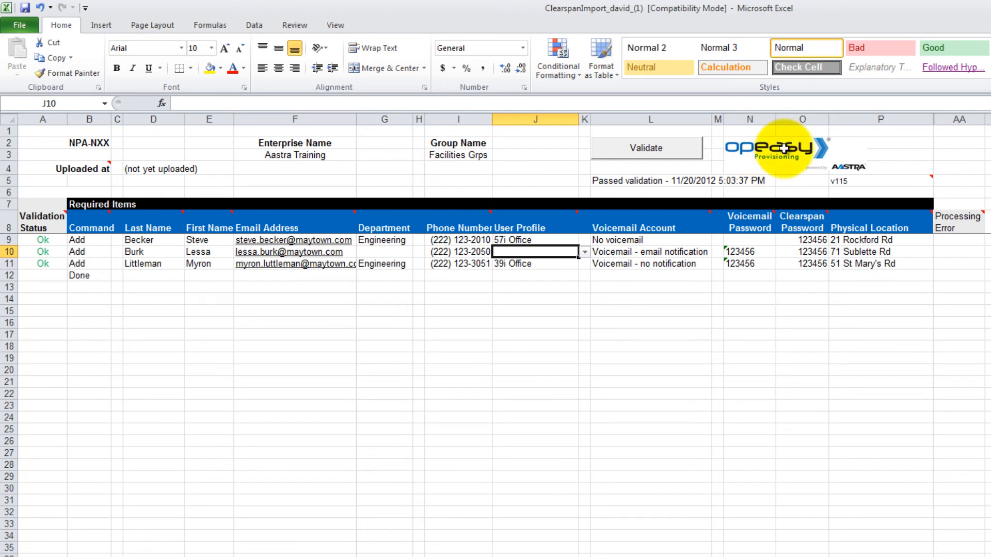
{"action": "left_click", "coordinate": [670, 148]}
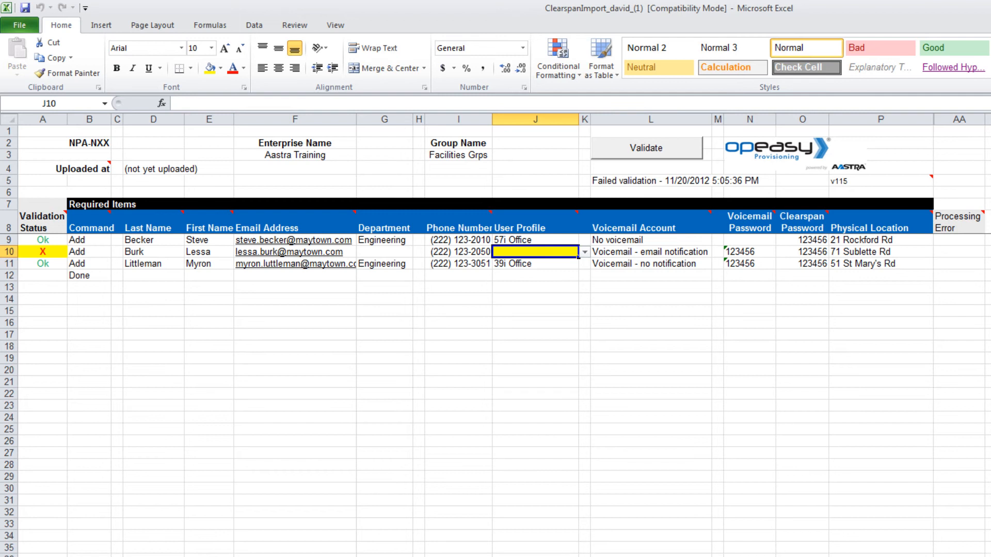
{"action": "left_click", "coordinate": [585, 252]}
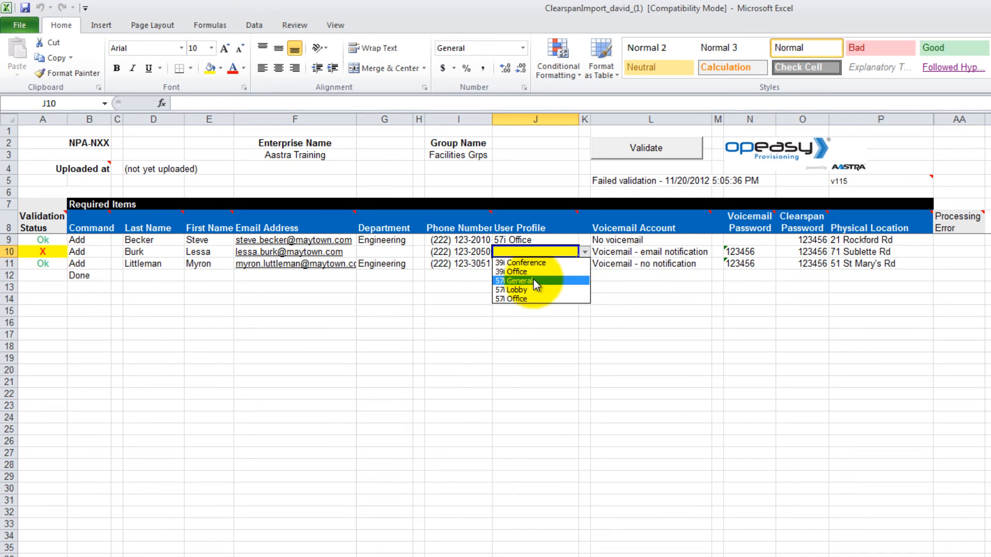
{"action": "left_click", "coordinate": [533, 274]}
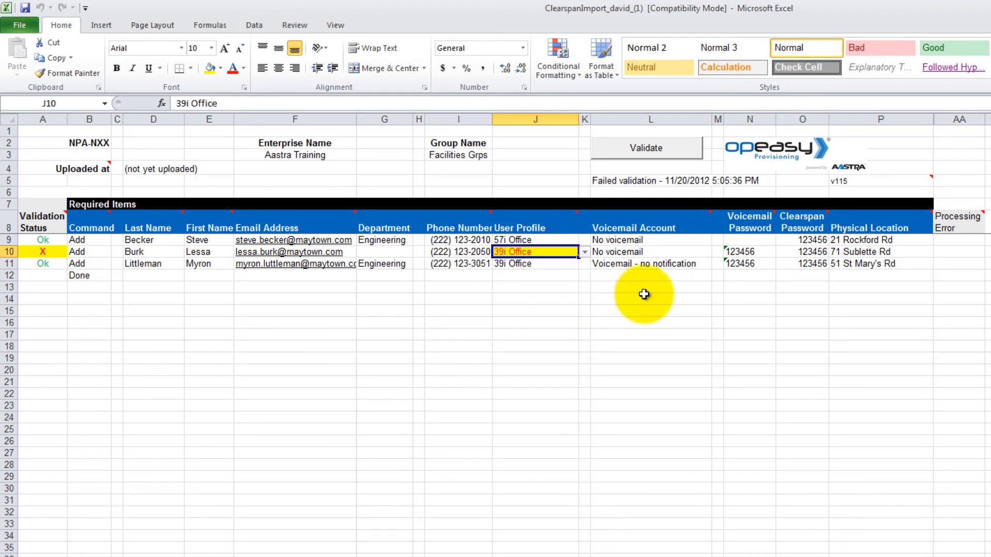
{"action": "left_click", "coordinate": [671, 153]}
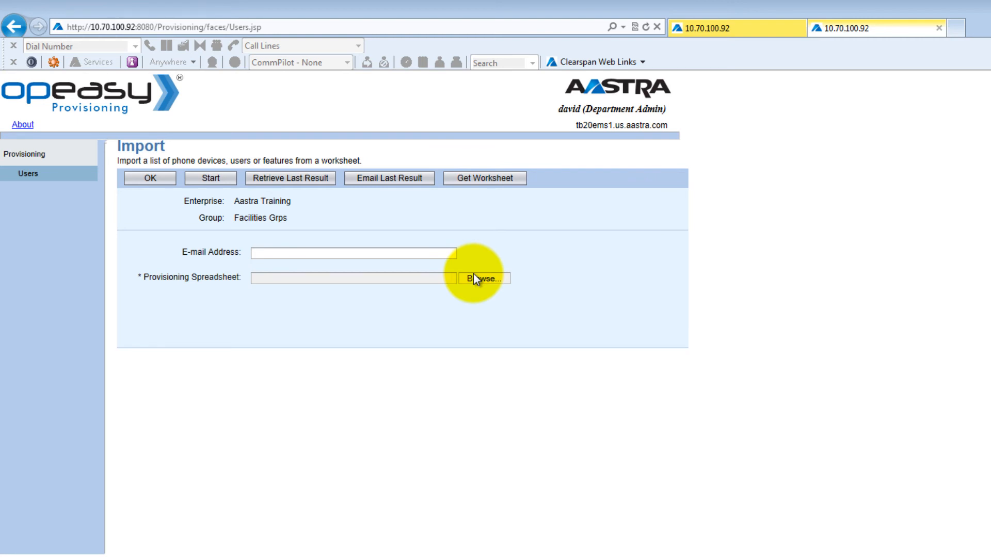
Step: Attach ClearspanImport_david_(1) from Documents as the provisioning spreadsheet to upload
{"action": "left_click", "coordinate": [474, 279]}
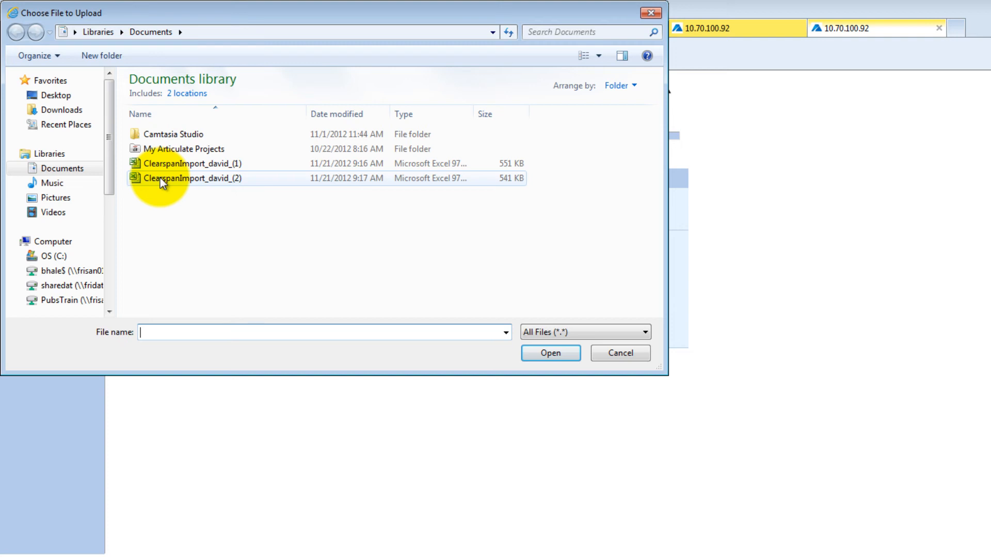
{"action": "left_click", "coordinate": [159, 163]}
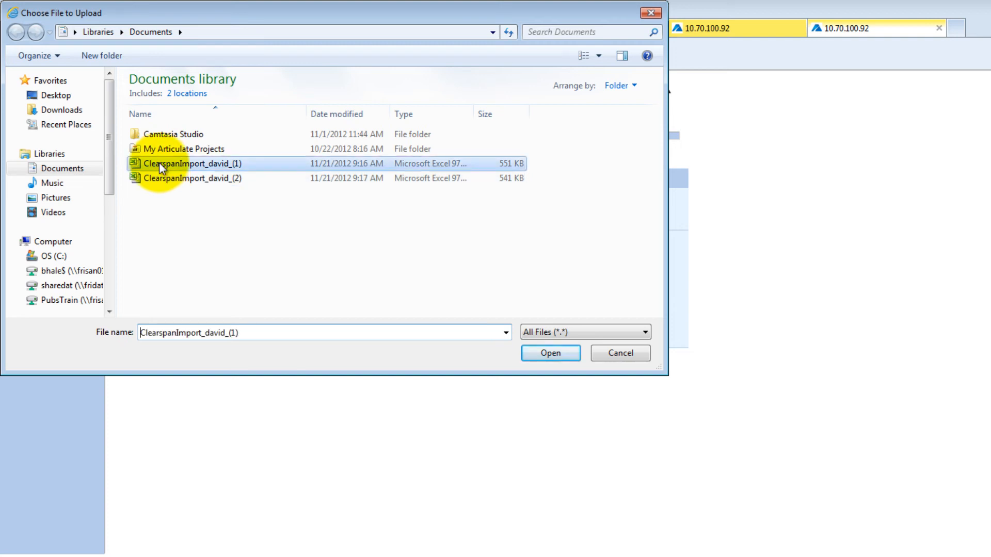
{"action": "left_click", "coordinate": [546, 355]}
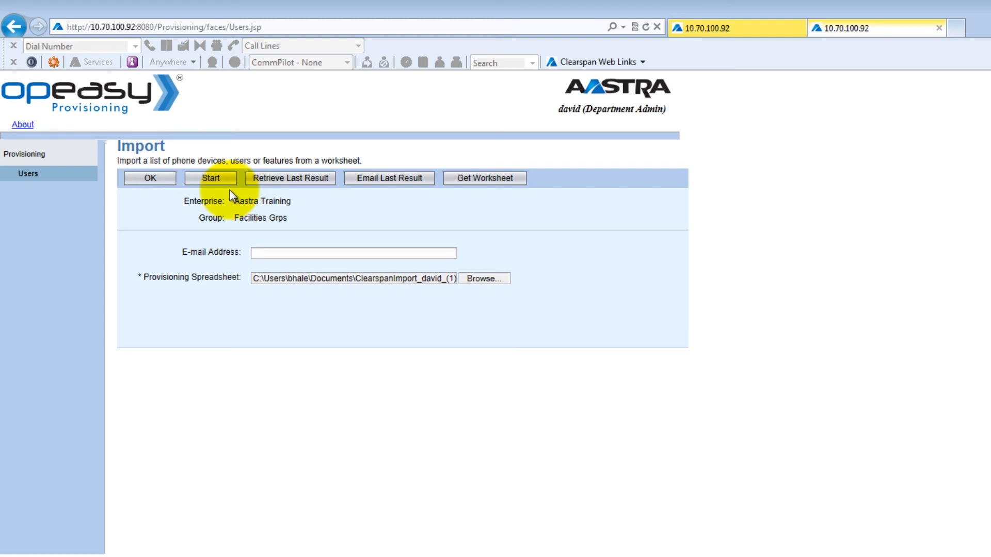
Step: Run the import, processing 3 user and 2 voicemail commands with 0 failures
{"action": "left_click", "coordinate": [209, 178]}
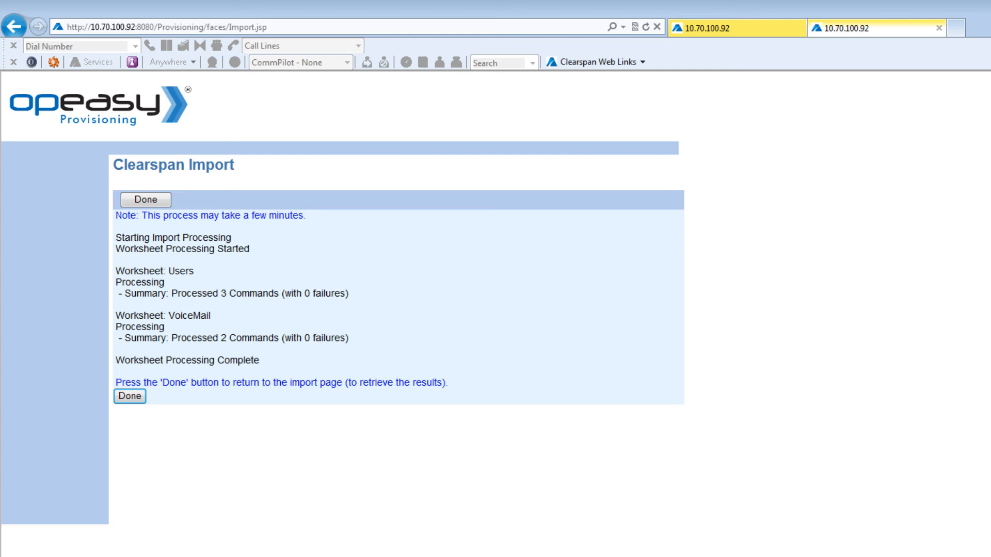
{"action": "left_click", "coordinate": [138, 202]}
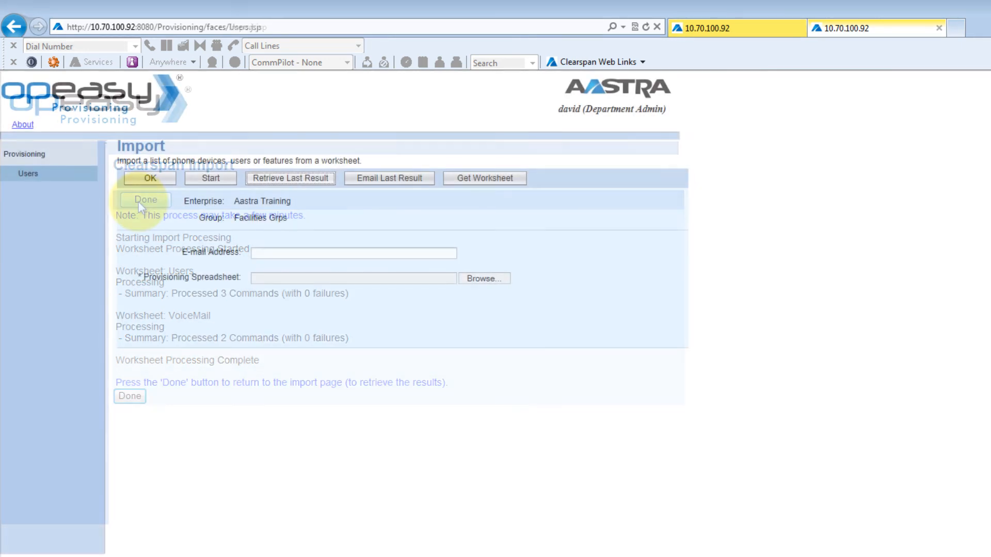
Step: Retrieve the last import result workbook and save it as ClearspanImportResult_david
{"action": "left_click", "coordinate": [308, 182]}
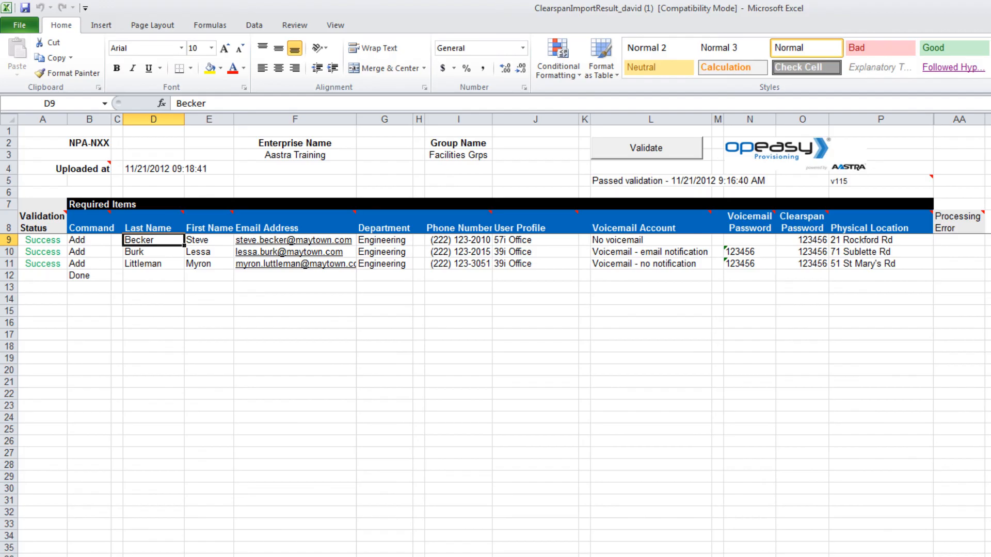
{"action": "key", "text": "F12"}
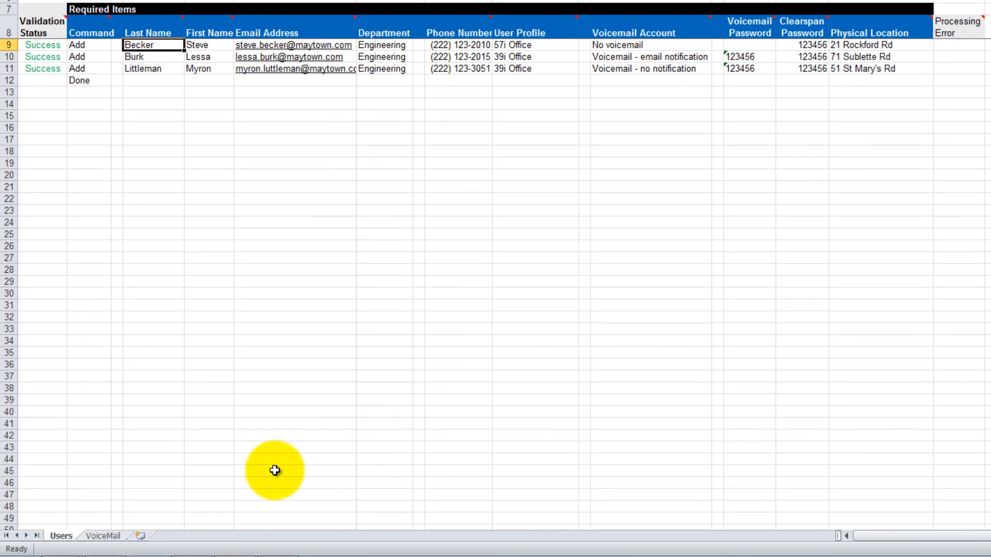
Step: Check the VoiceMail result sheet, confirming both voicemail rows show Success
{"action": "left_click", "coordinate": [123, 537]}
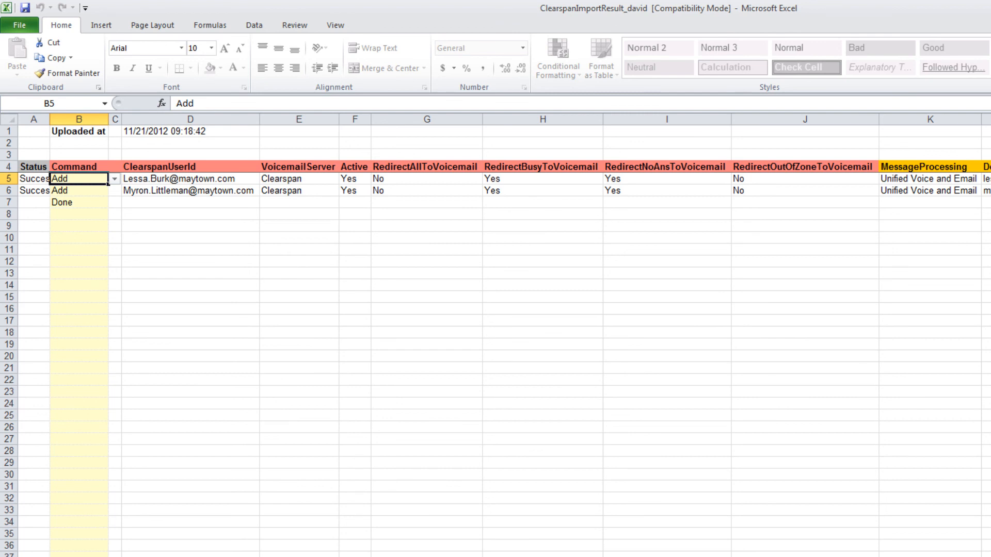
{"action": "scroll", "coordinate": [495, 335], "scroll_direction": "right", "scroll_amount": 10}
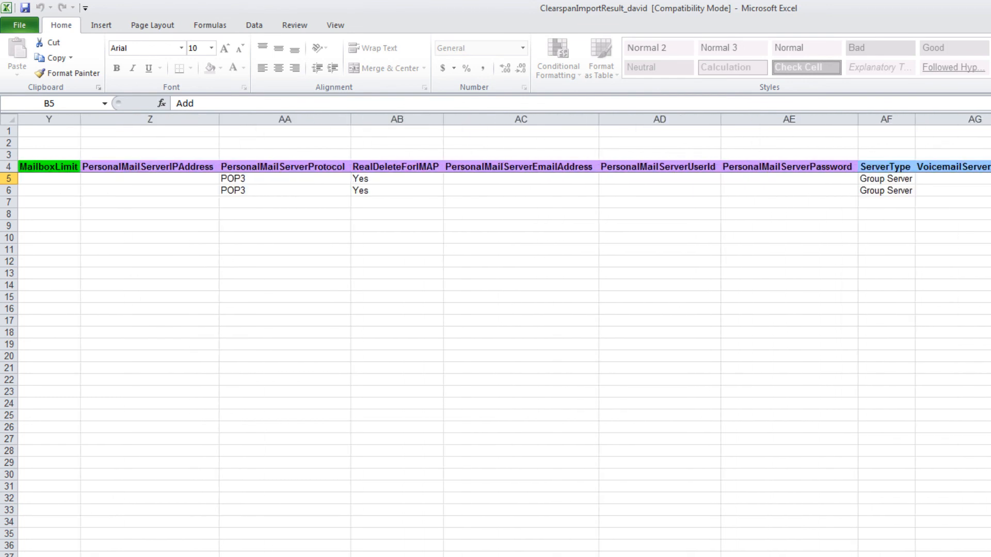
{"action": "scroll", "coordinate": [495, 336], "scroll_direction": "right", "scroll_amount": 4}
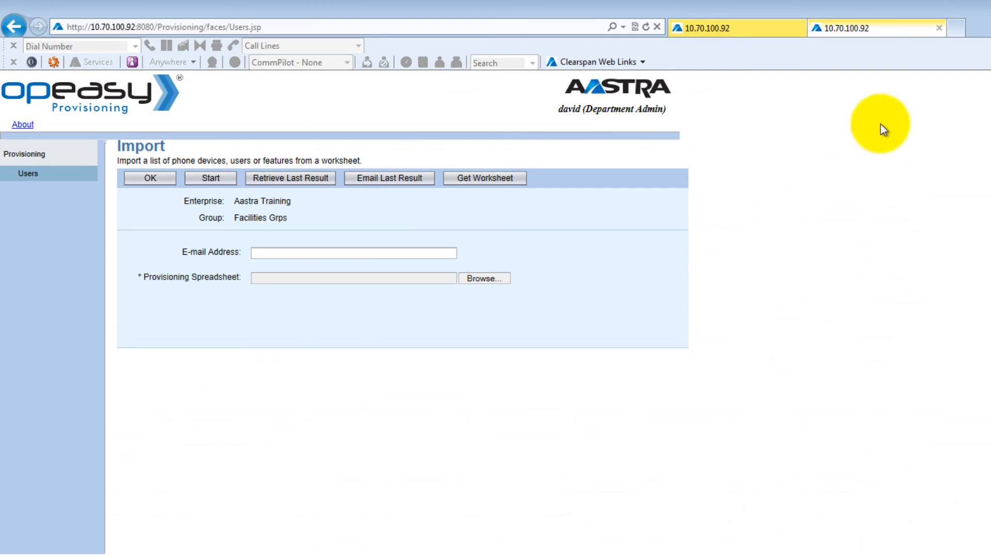
Step: E-mail the last import result to the recipient's e-mail address
{"action": "left_click", "coordinate": [306, 253]}
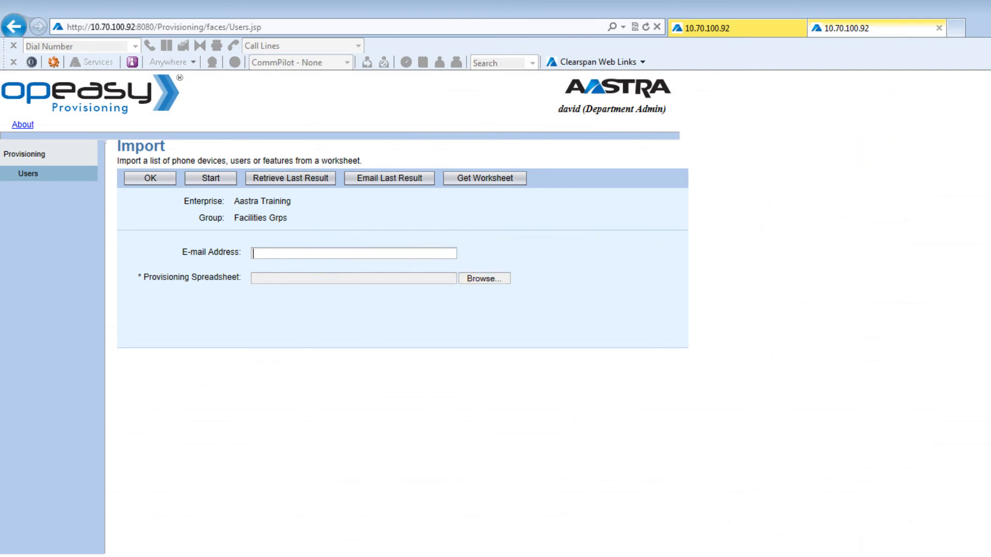
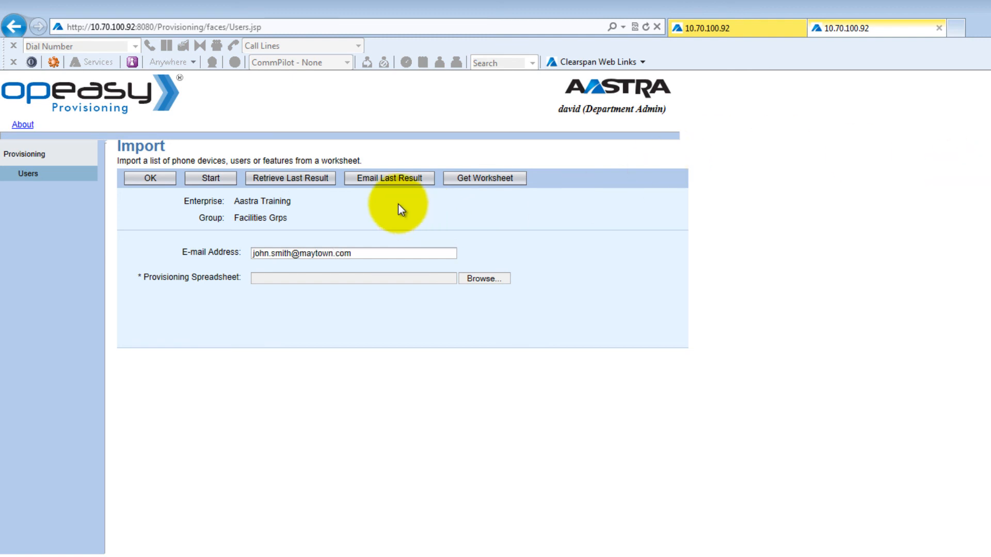
{"action": "left_click", "coordinate": [368, 187]}
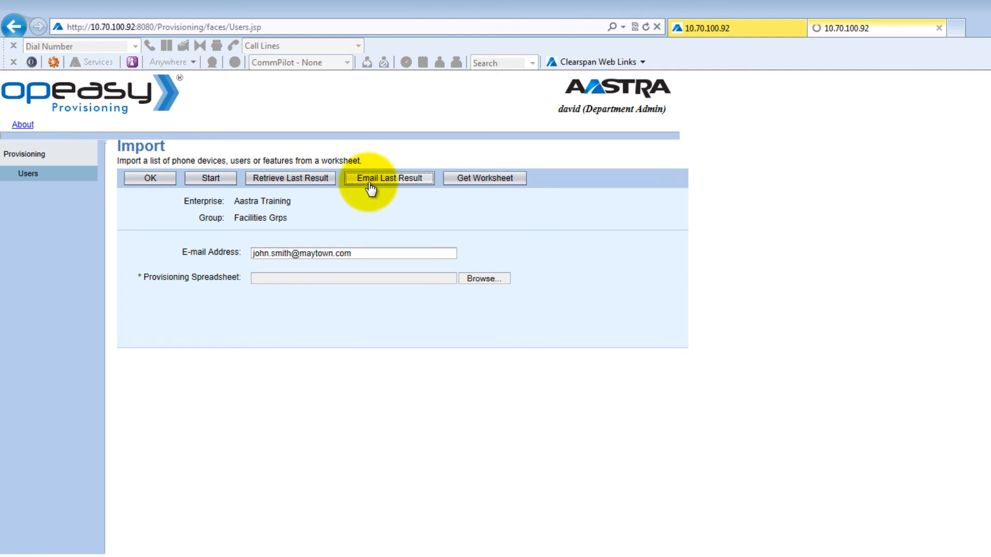